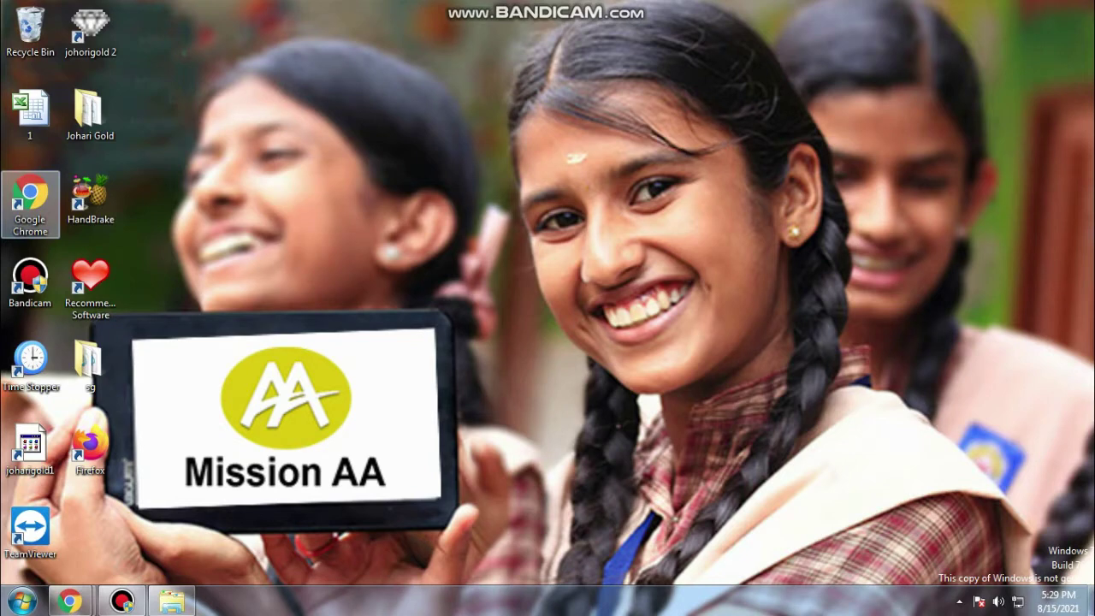
Launch Google Chrome from the desktop and dismiss the Start menu
{"action": "key", "text": "Return"}
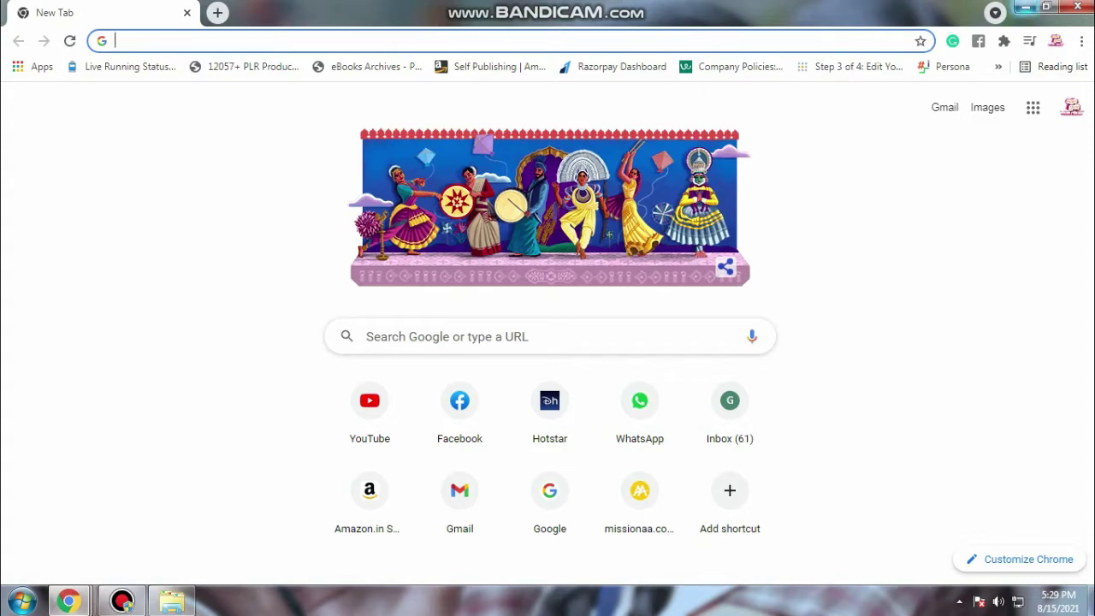
{"action": "left_click", "coordinate": [22, 601]}
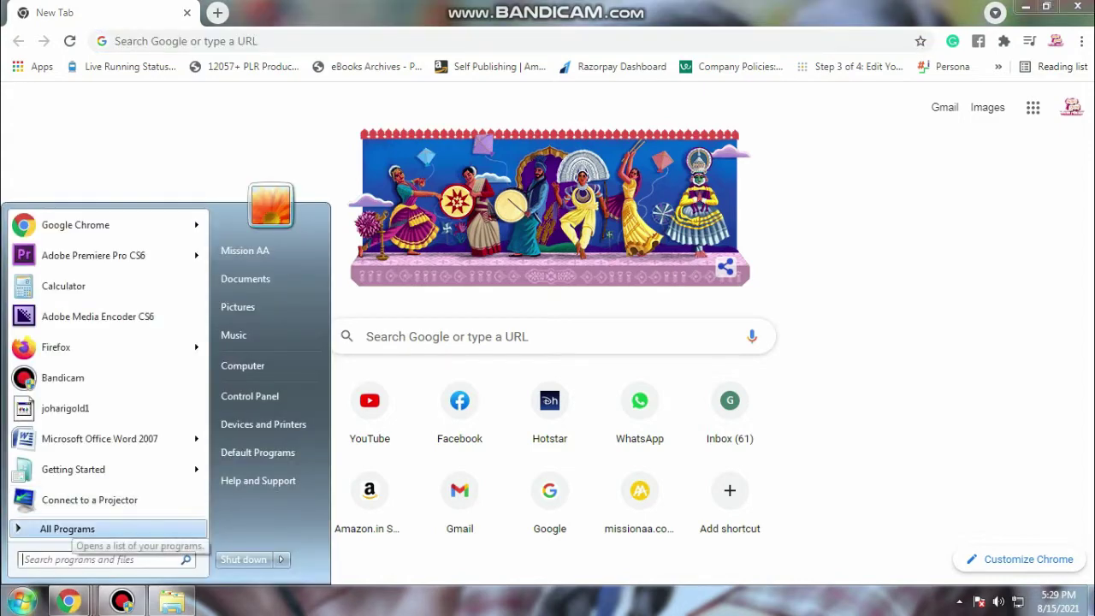
{"action": "left_click", "coordinate": [66, 529]}
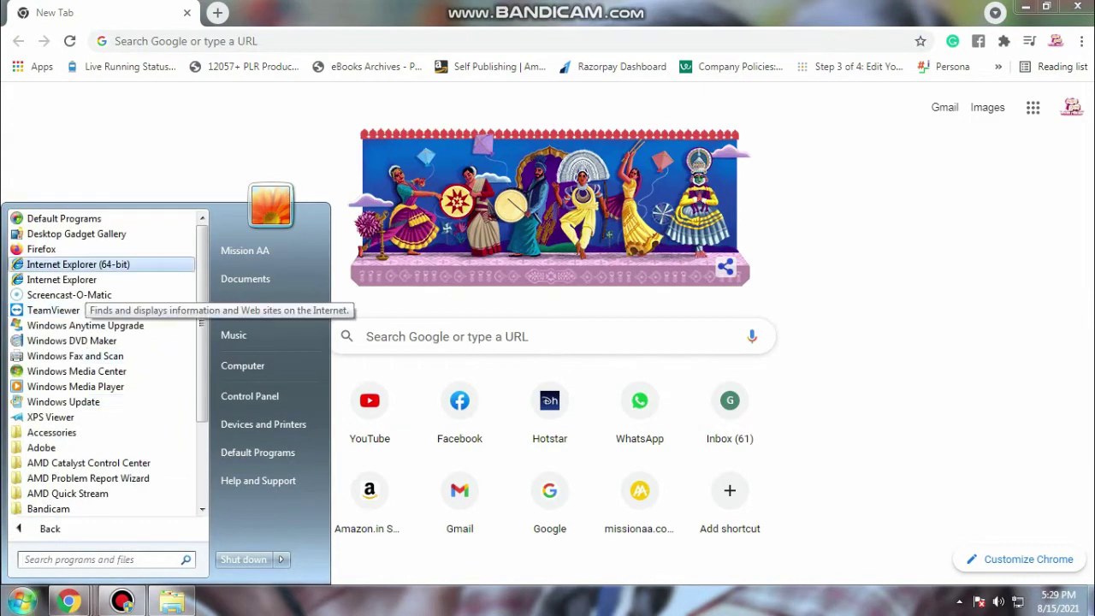
{"action": "scroll", "coordinate": [103, 433], "scroll_direction": "down", "scroll_amount": 1}
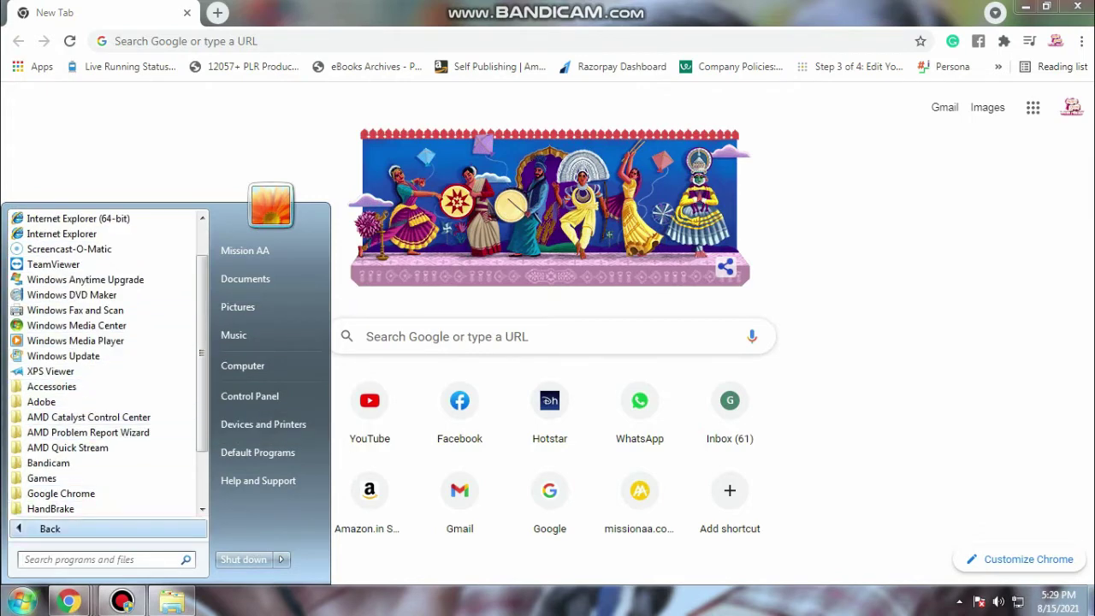
{"action": "left_click", "coordinate": [49, 529]}
{"action": "left_click", "coordinate": [776, 337]}
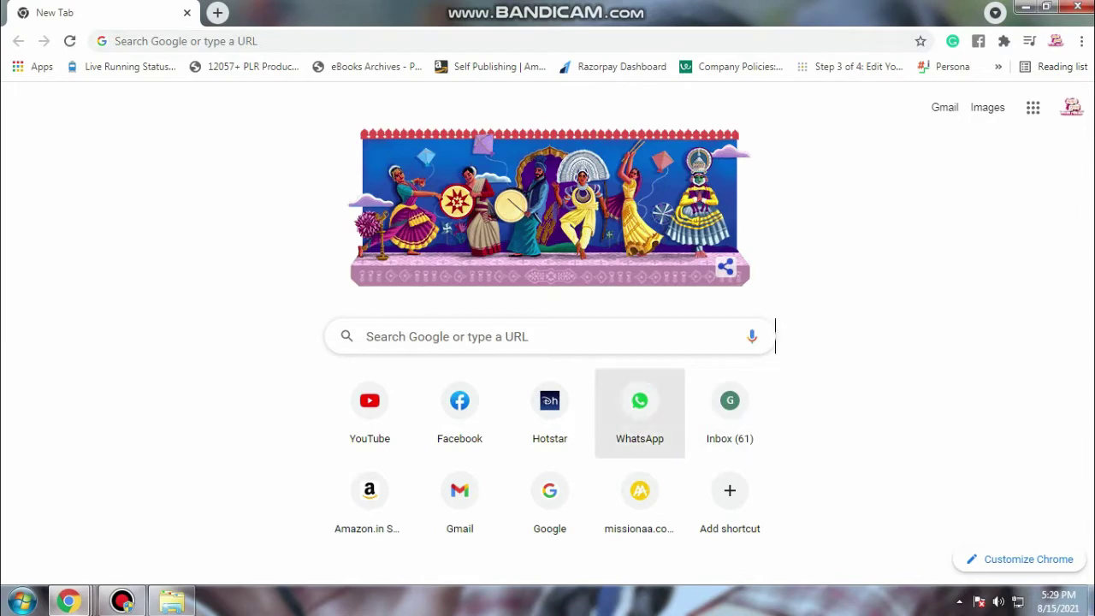
{"action": "left_click", "coordinate": [774, 336]}
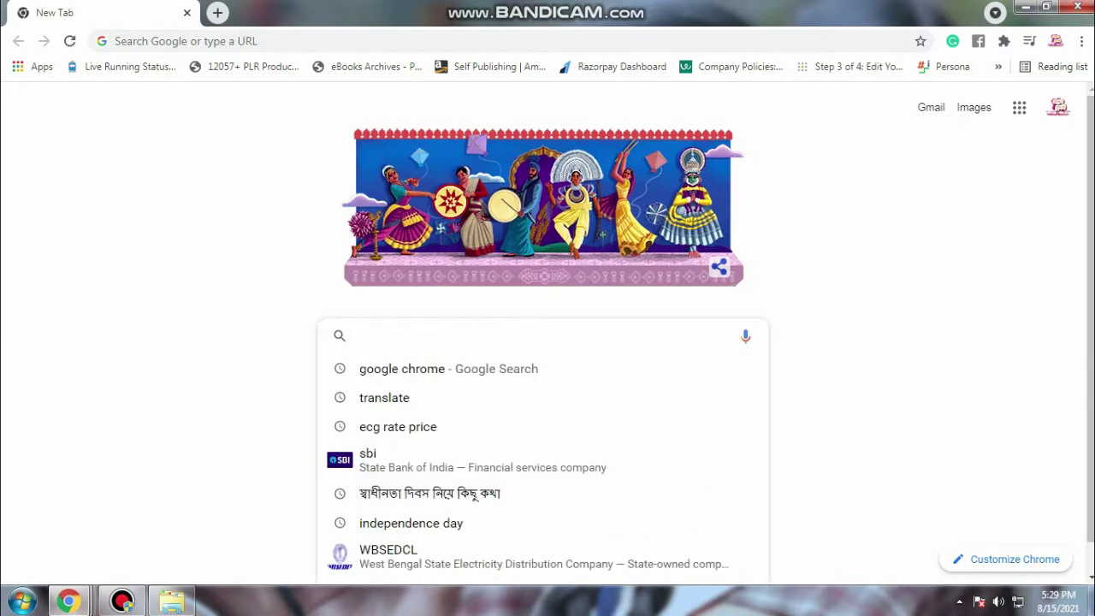
Clear the stray letter M and leave the caret in the empty address bar
{"action": "left_click", "coordinate": [548, 41]}
{"action": "left_click", "coordinate": [548, 41]}
{"action": "left_click", "coordinate": [548, 42]}
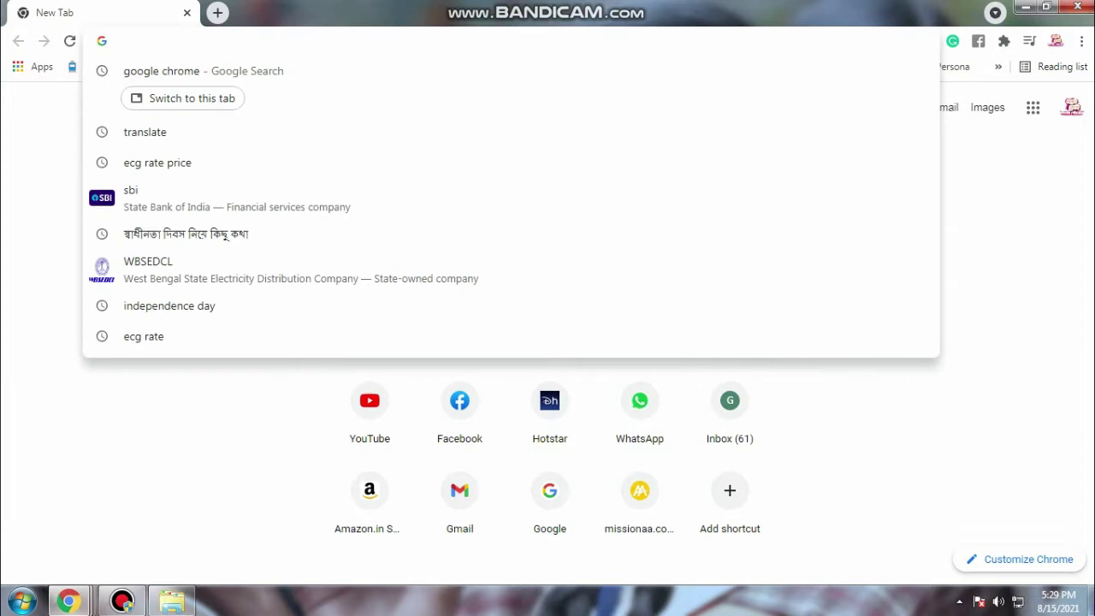
{"action": "type", "text": "M"}
{"action": "left_click", "coordinate": [547, 336]}
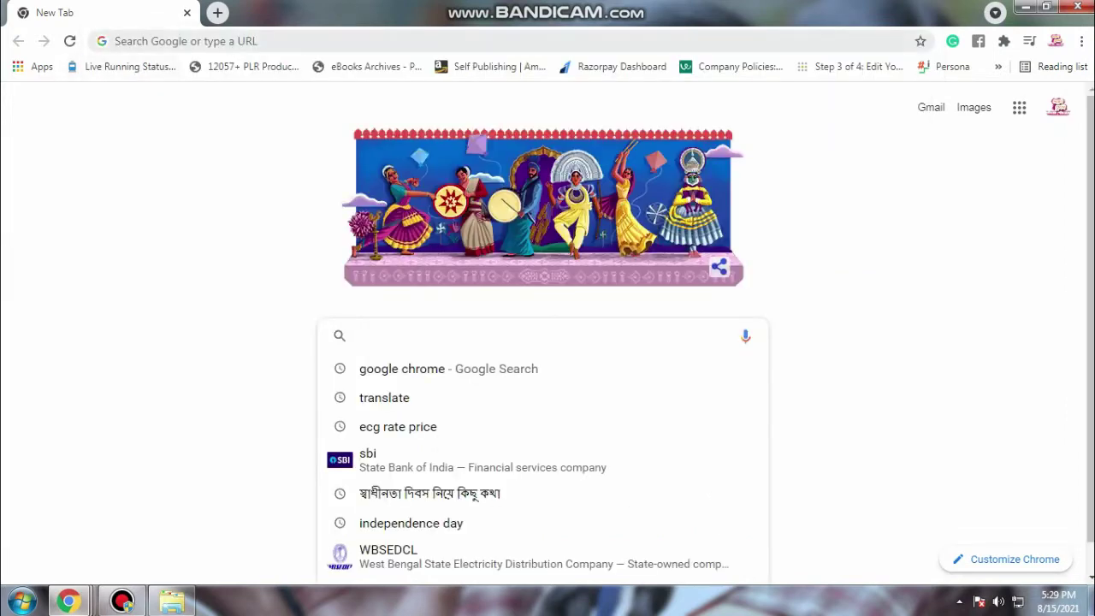
{"action": "left_click", "coordinate": [548, 41]}
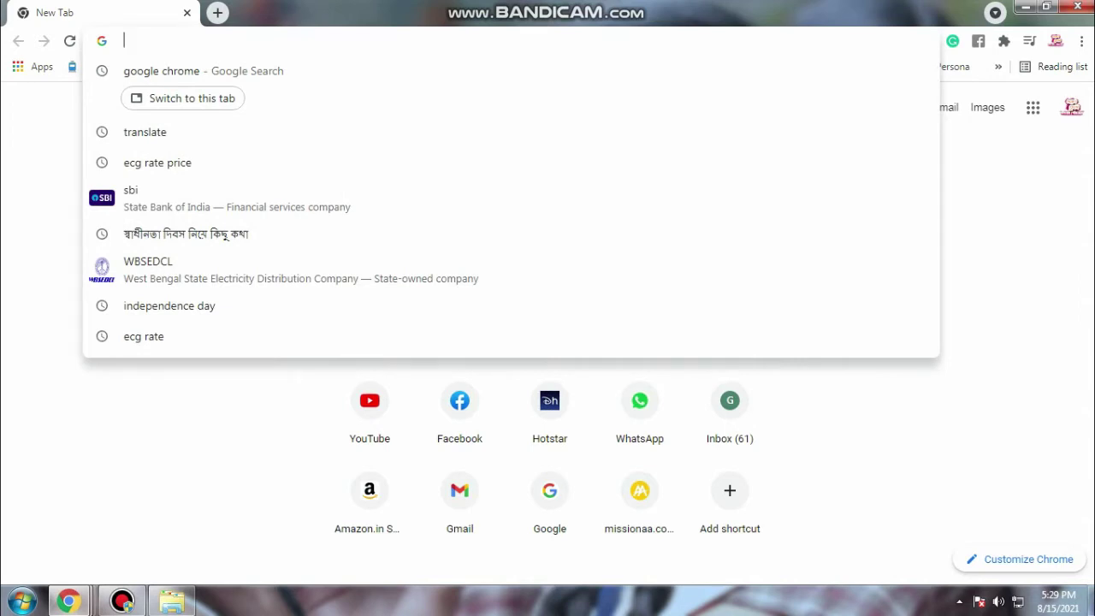
Go to MISSIONAA.COM in the address bar
{"action": "type", "text": "M"}
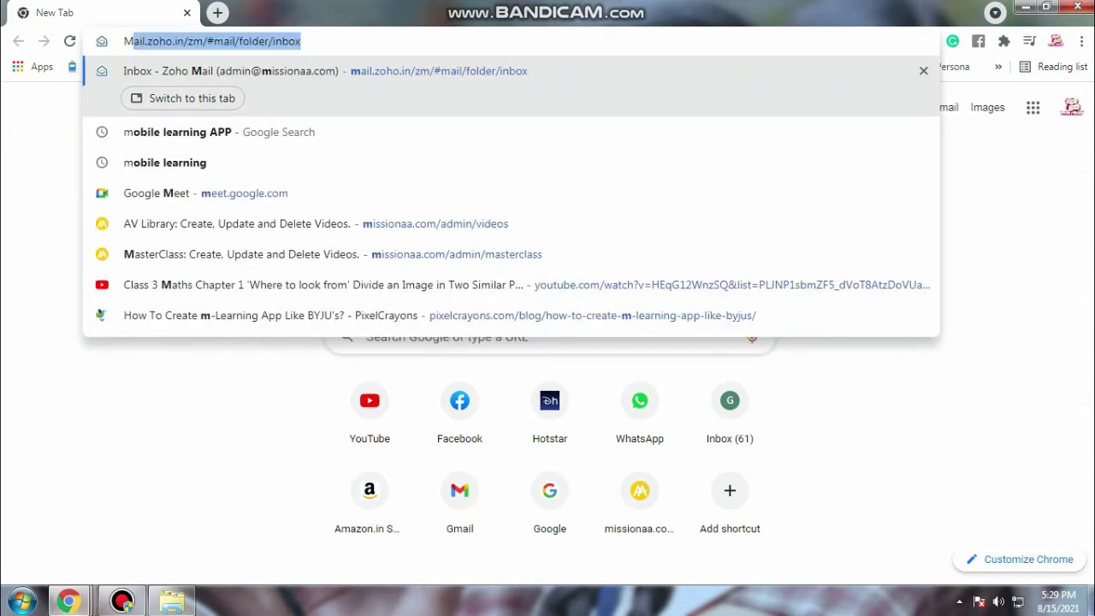
{"action": "type", "text": "ISSIO"}
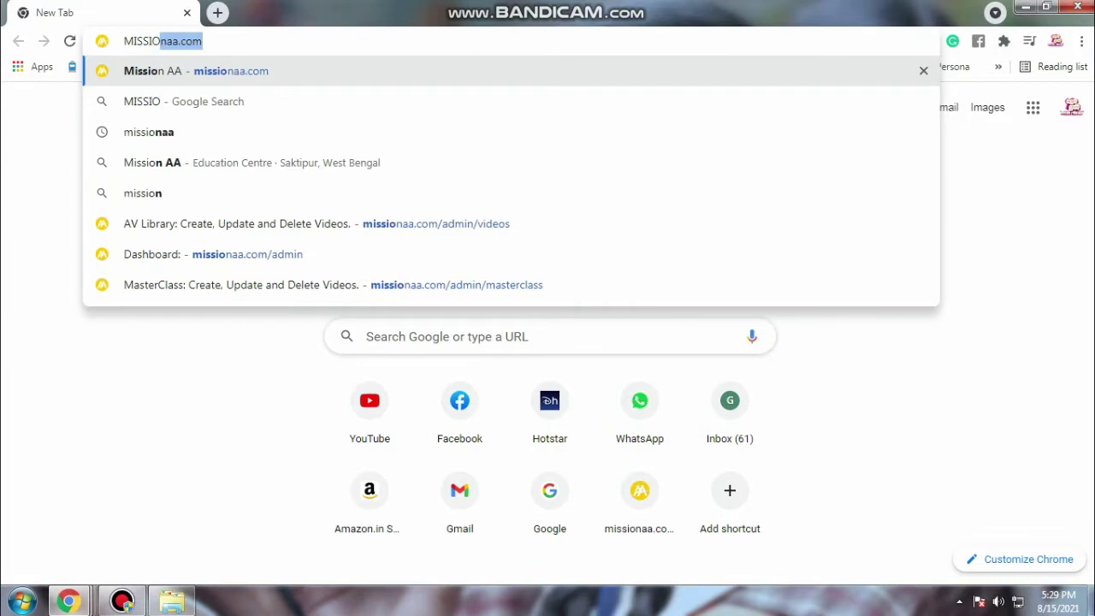
{"action": "type", "text": "NA"}
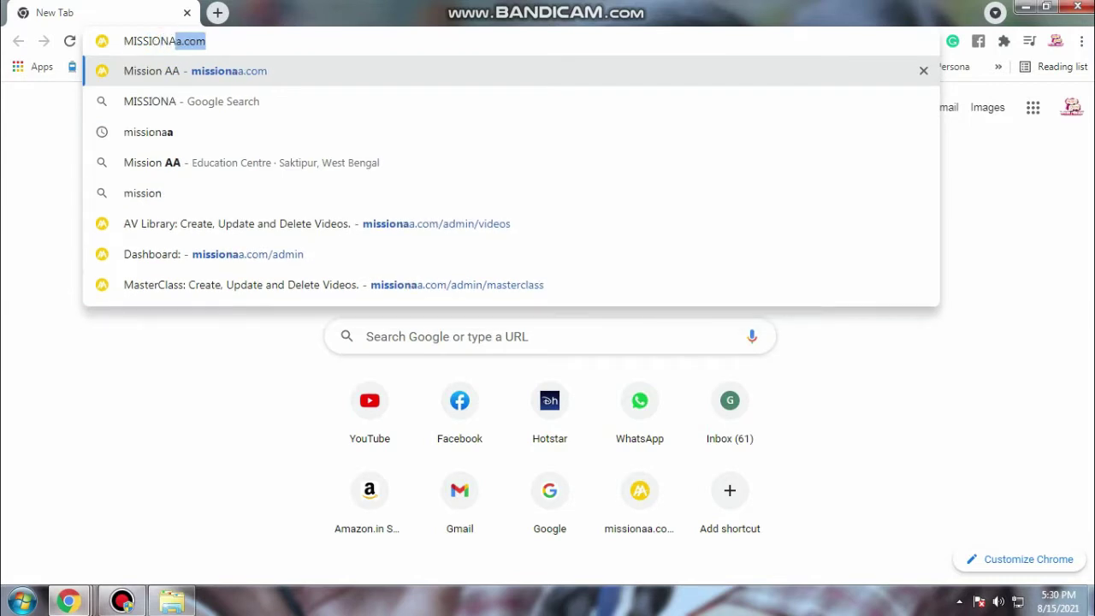
{"action": "type", "text": "A.COM"}
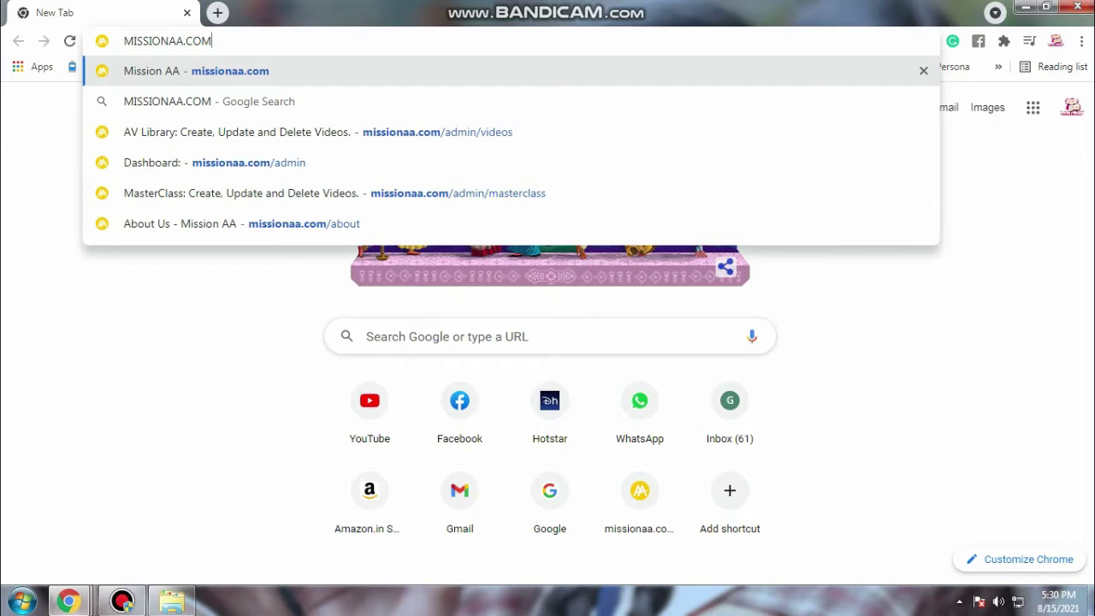
{"action": "key", "text": "Return"}
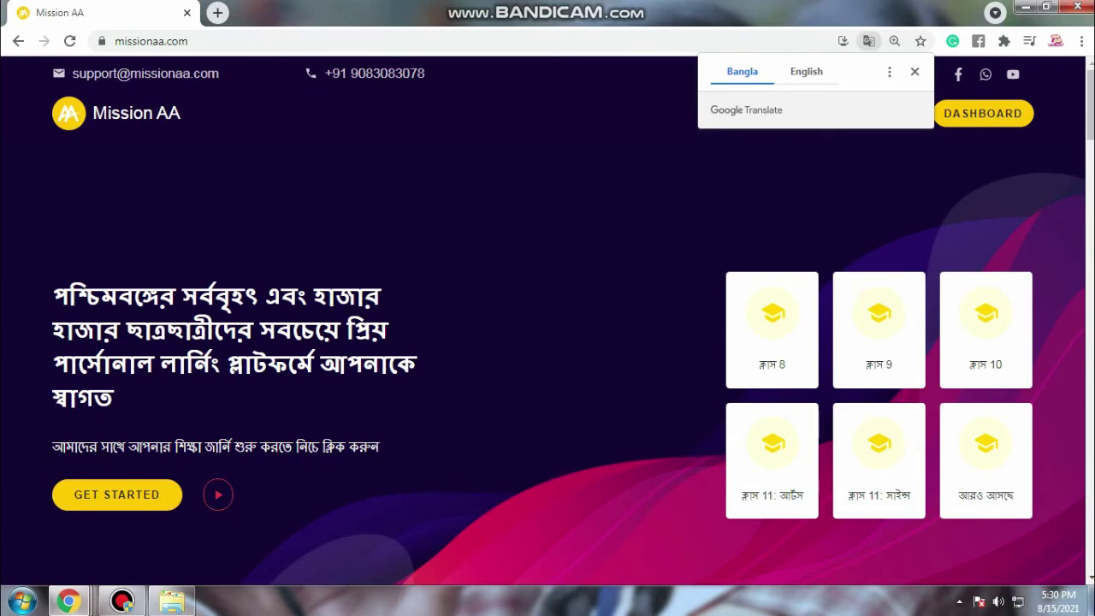
Close the Google Translate popup on the Mission AA homepage and show its full https address
{"action": "left_click", "coordinate": [914, 72]}
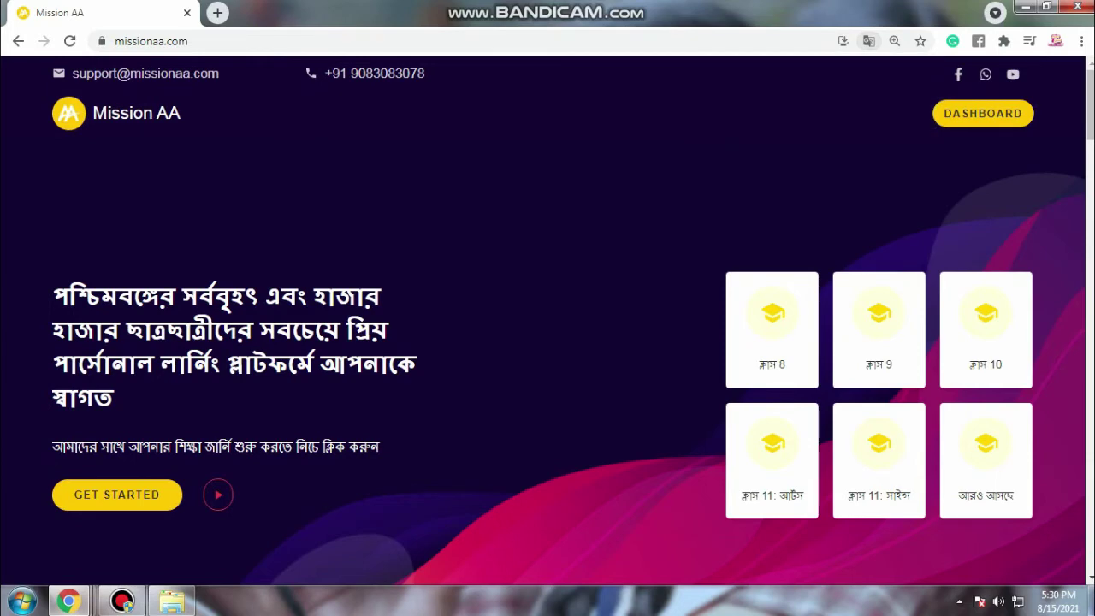
{"action": "scroll", "coordinate": [547, 317], "scroll_direction": "down", "scroll_amount": 1}
{"action": "scroll", "coordinate": [548, 316], "scroll_direction": "up", "scroll_amount": 1}
{"action": "scroll", "coordinate": [548, 317], "scroll_direction": "down", "scroll_amount": 2}
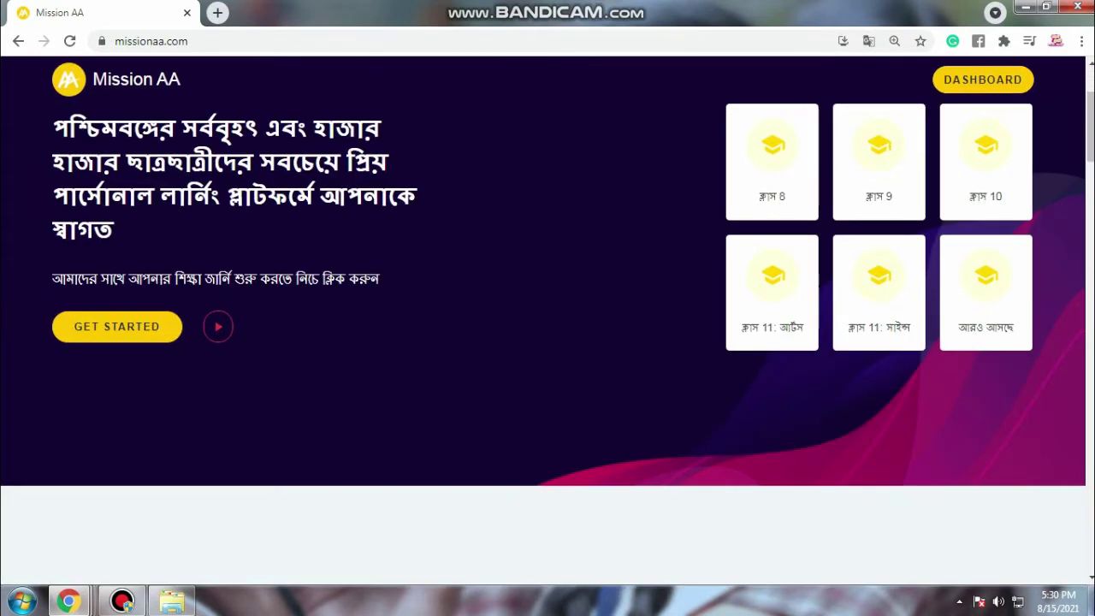
{"action": "scroll", "coordinate": [548, 317], "scroll_direction": "up", "scroll_amount": 2}
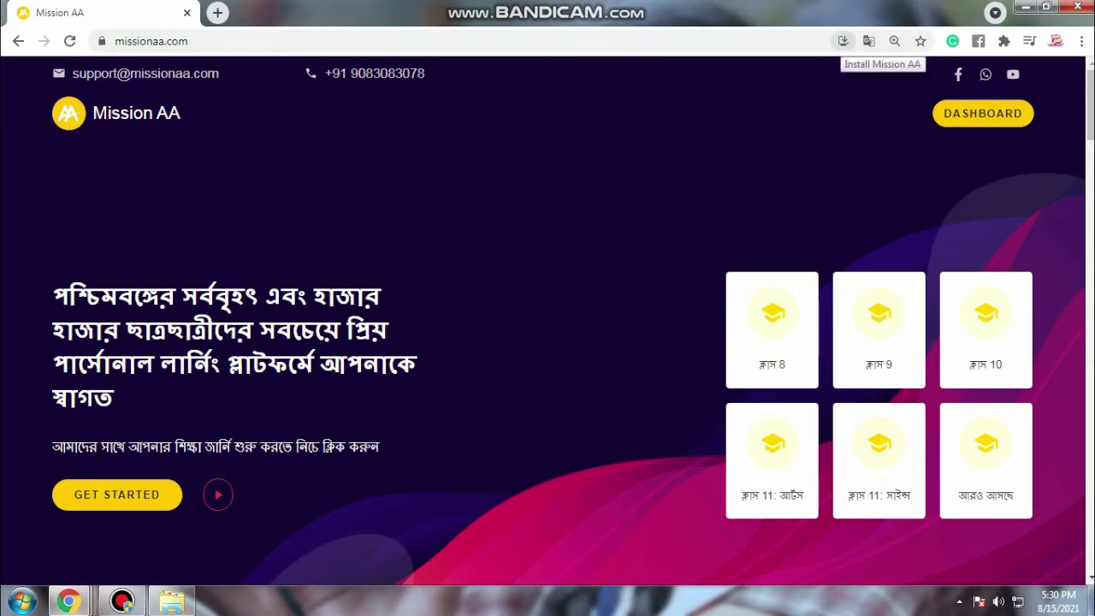
{"action": "key", "text": "ctrl+l"}
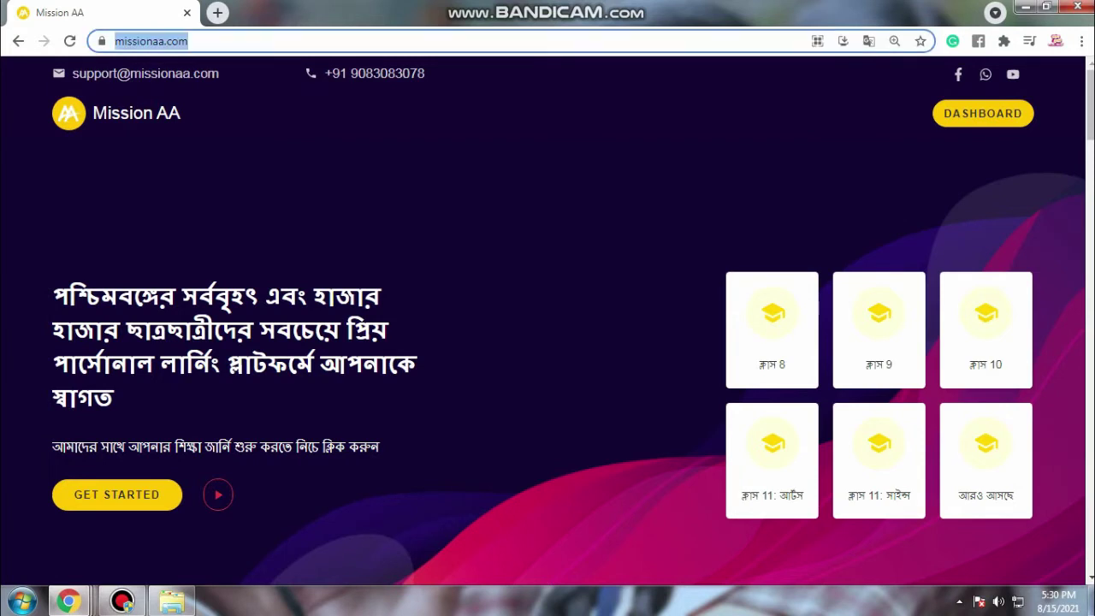
{"action": "key", "text": "End"}
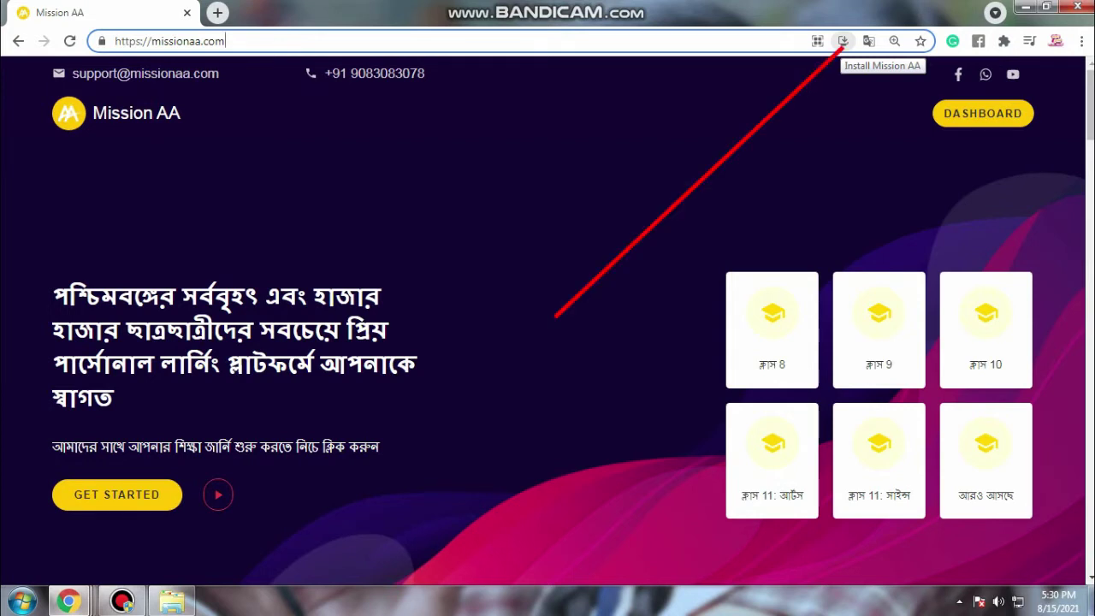
Install Mission AA as a Chrome app, look over its app window, then close it
{"action": "left_click", "coordinate": [843, 41]}
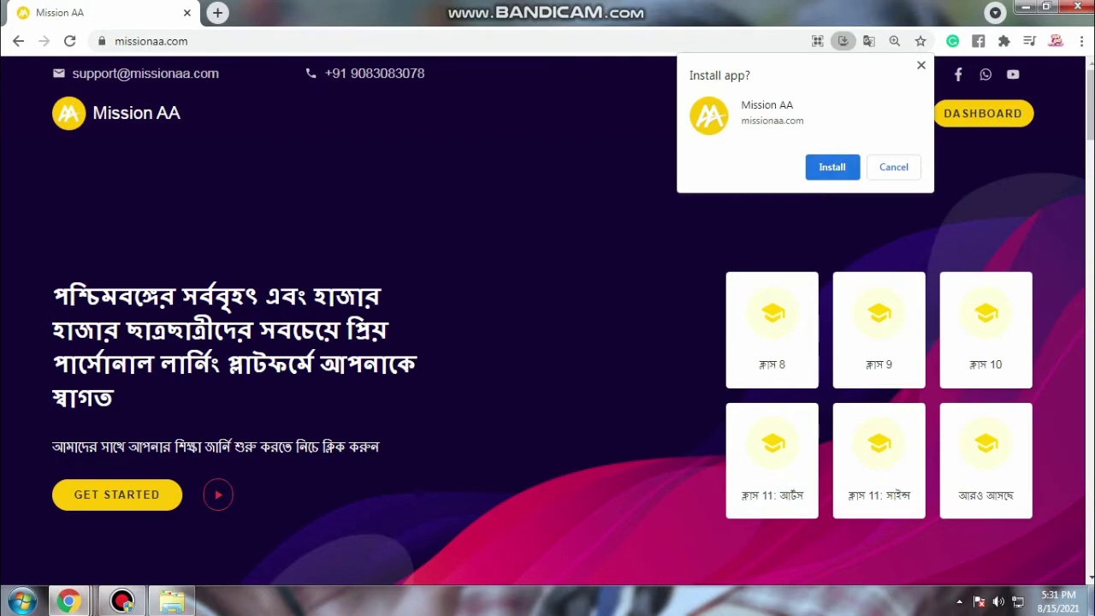
{"action": "left_click", "coordinate": [831, 167]}
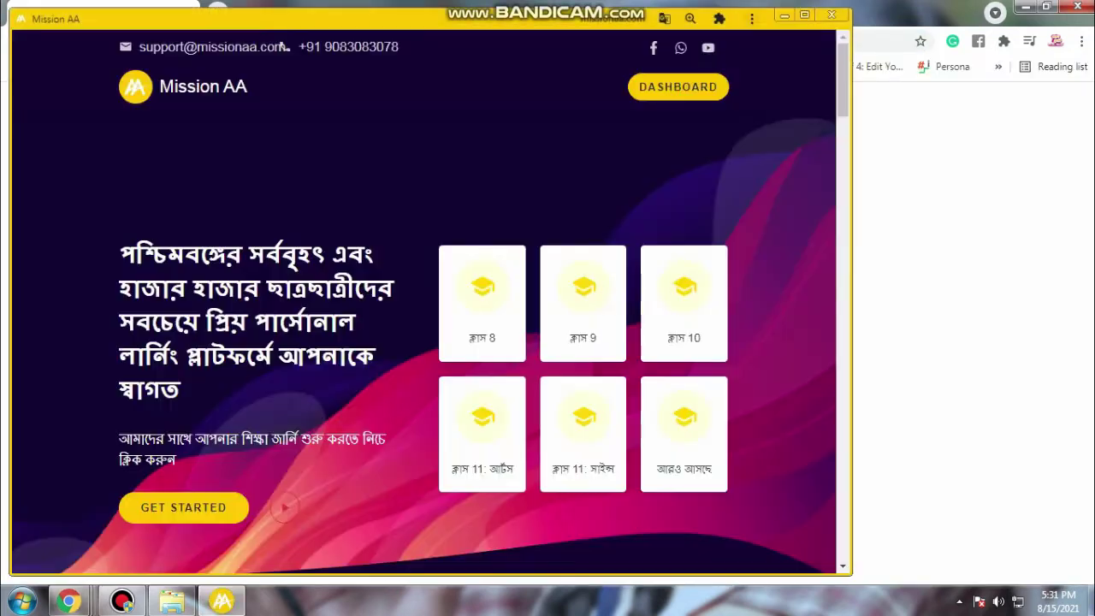
{"action": "left_click_drag", "start_coordinate": [385, 19], "coordinate": [491, 23]}
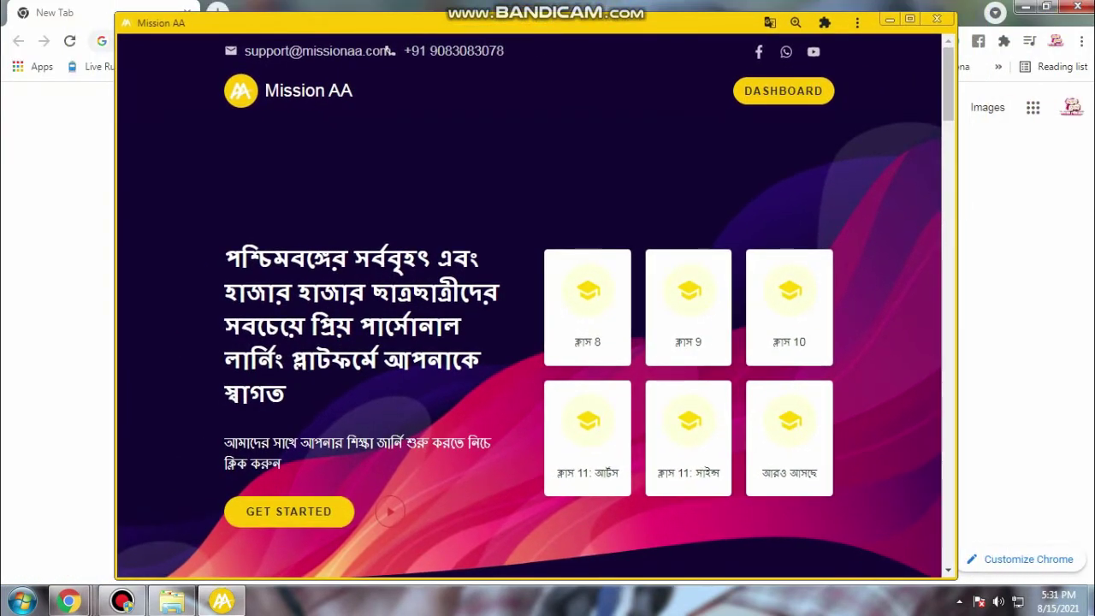
{"action": "scroll", "coordinate": [530, 523], "scroll_direction": "down", "scroll_amount": 5}
{"action": "scroll", "coordinate": [531, 523], "scroll_direction": "down", "scroll_amount": 5}
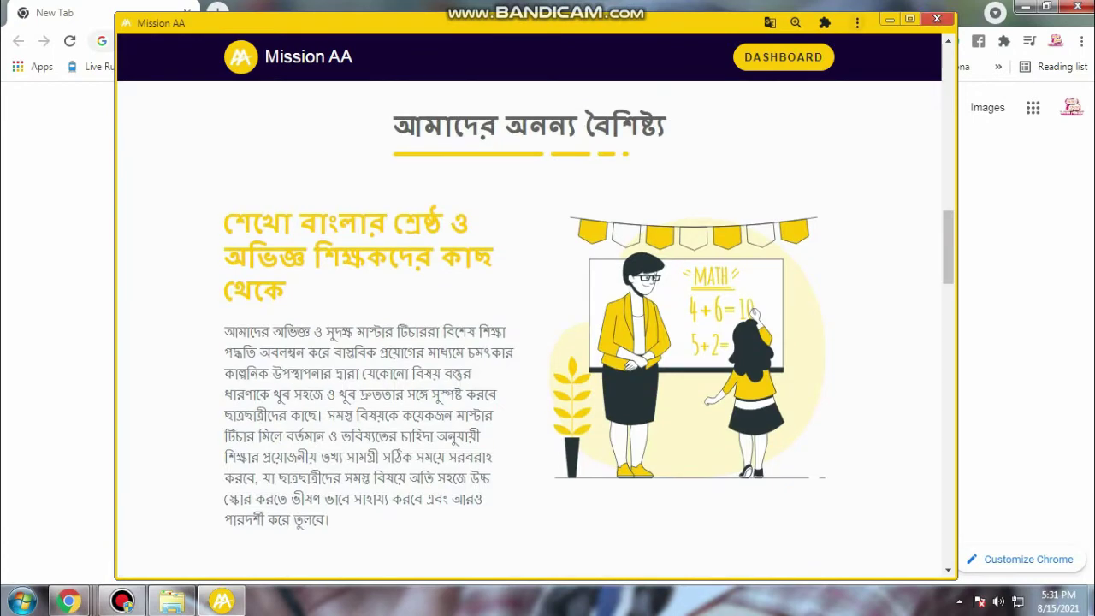
{"action": "left_click", "coordinate": [937, 18]}
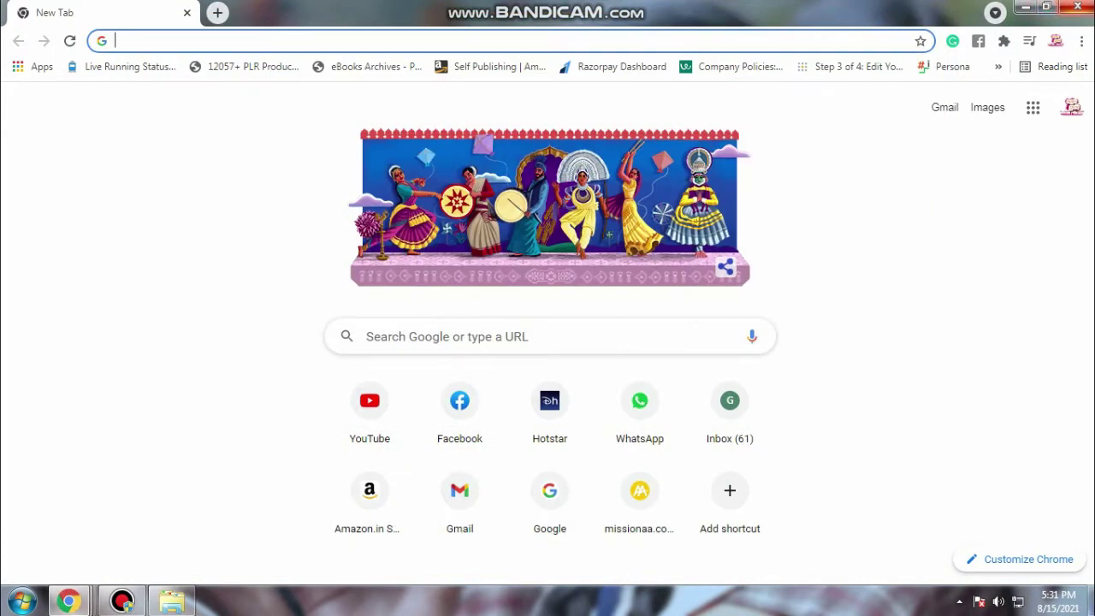
Close Chrome and move the Mission AA desktop shortcut to the top row
{"action": "left_click", "coordinate": [1078, 7]}
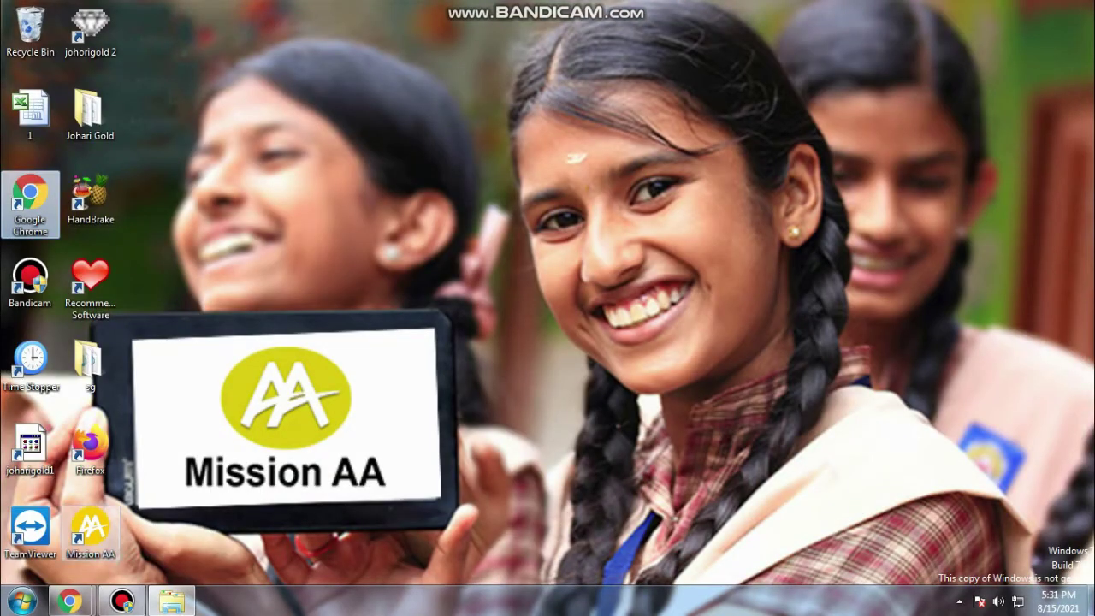
{"action": "left_click_drag", "start_coordinate": [91, 528], "coordinate": [184, 68]}
{"action": "left_click_drag", "start_coordinate": [211, 111], "coordinate": [152, 33]}
{"action": "left_click_drag", "start_coordinate": [91, 529], "coordinate": [211, 111]}
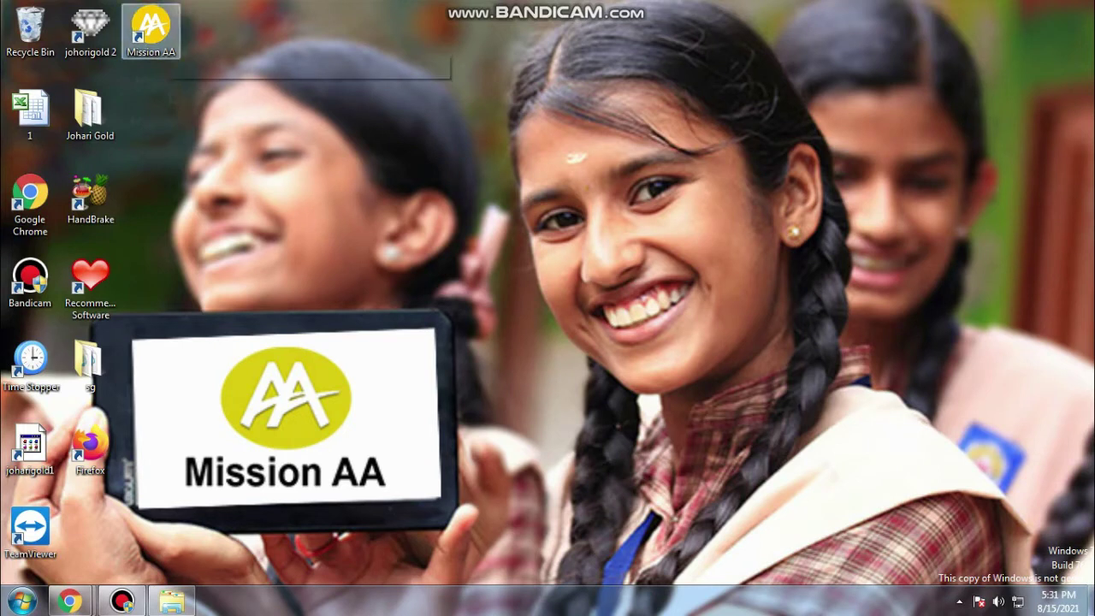
Launch Mission AA, log out from the Profile page, then close and relaunch the app
{"action": "double_click", "coordinate": [151, 30]}
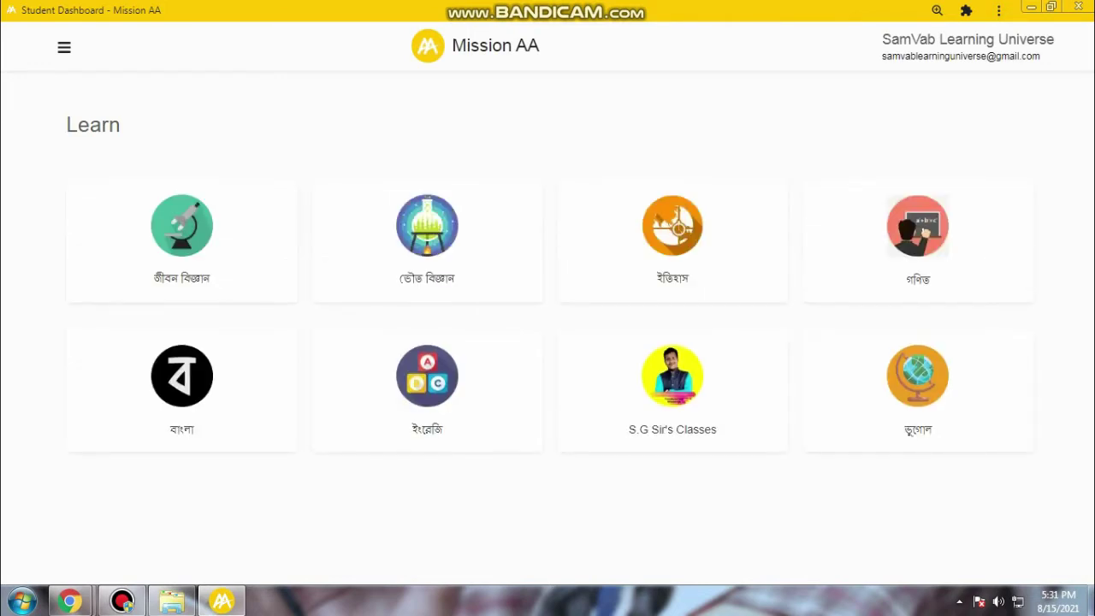
{"action": "left_click", "coordinate": [961, 43]}
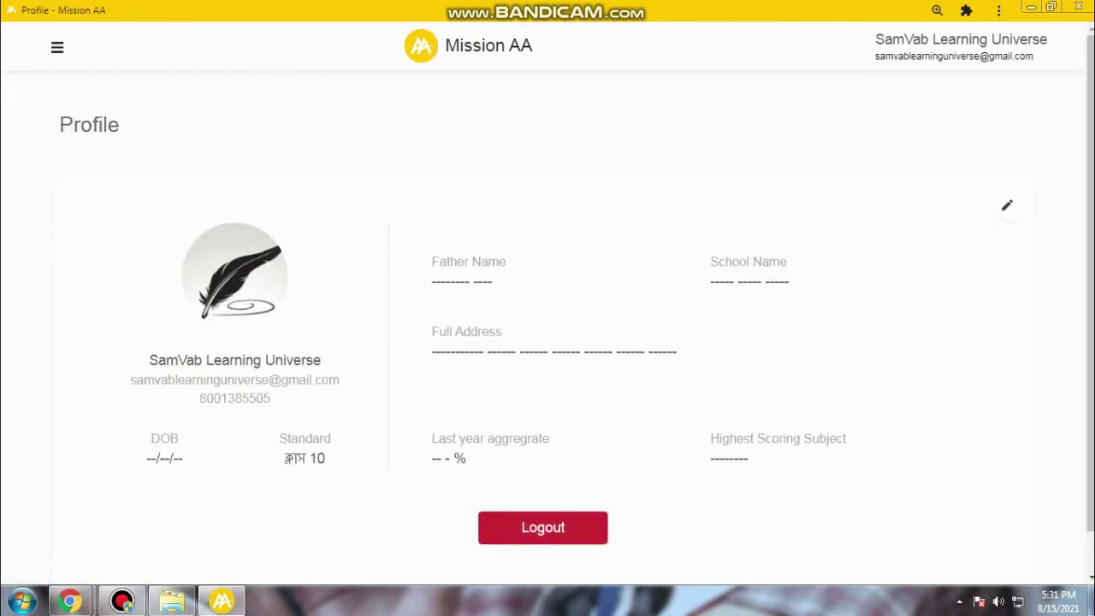
{"action": "left_click", "coordinate": [543, 520]}
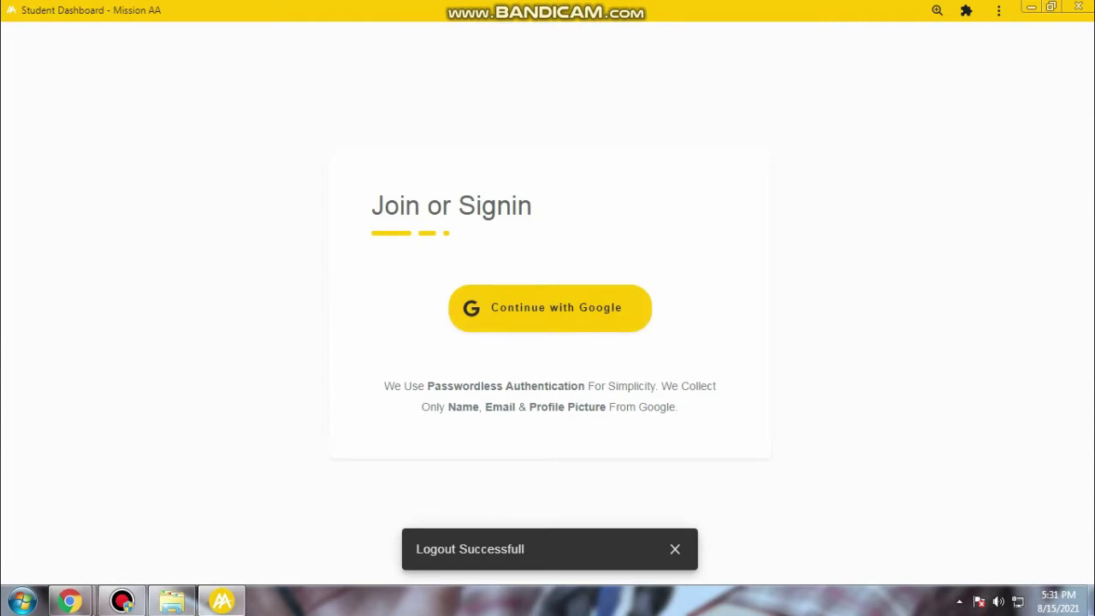
{"action": "left_click", "coordinate": [1078, 7]}
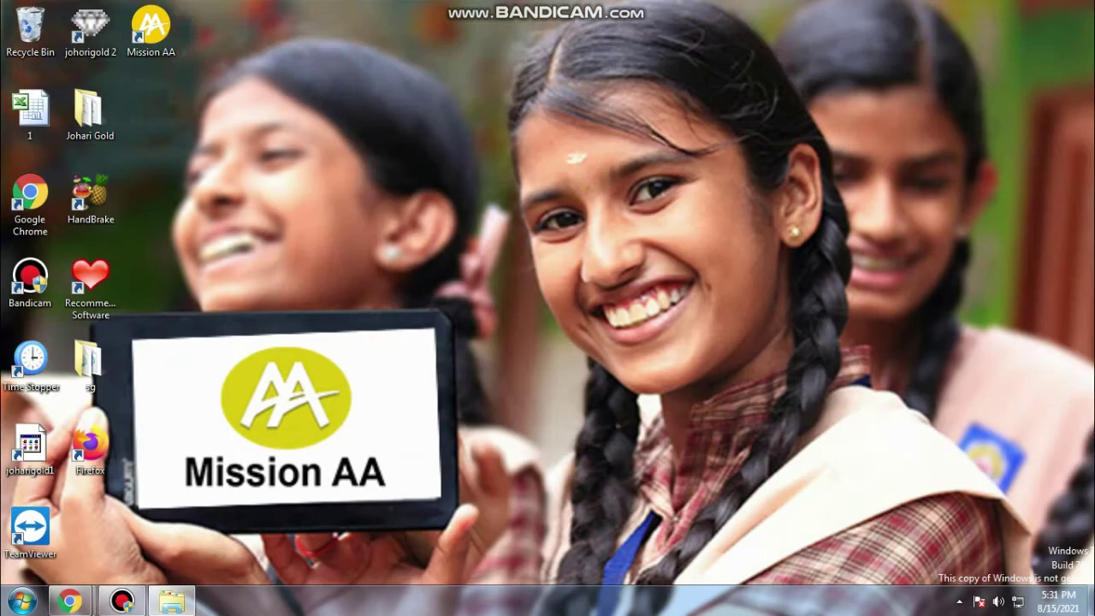
{"action": "double_click", "coordinate": [151, 30]}
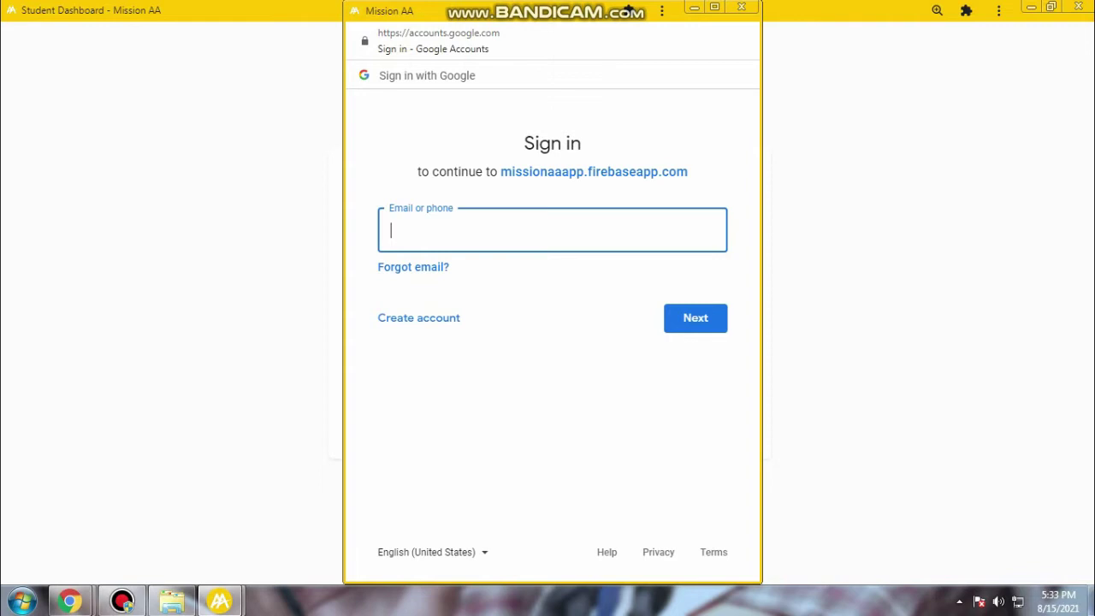
Sign in with the Google account's email address and password
{"action": "type", "text": "Ri"}
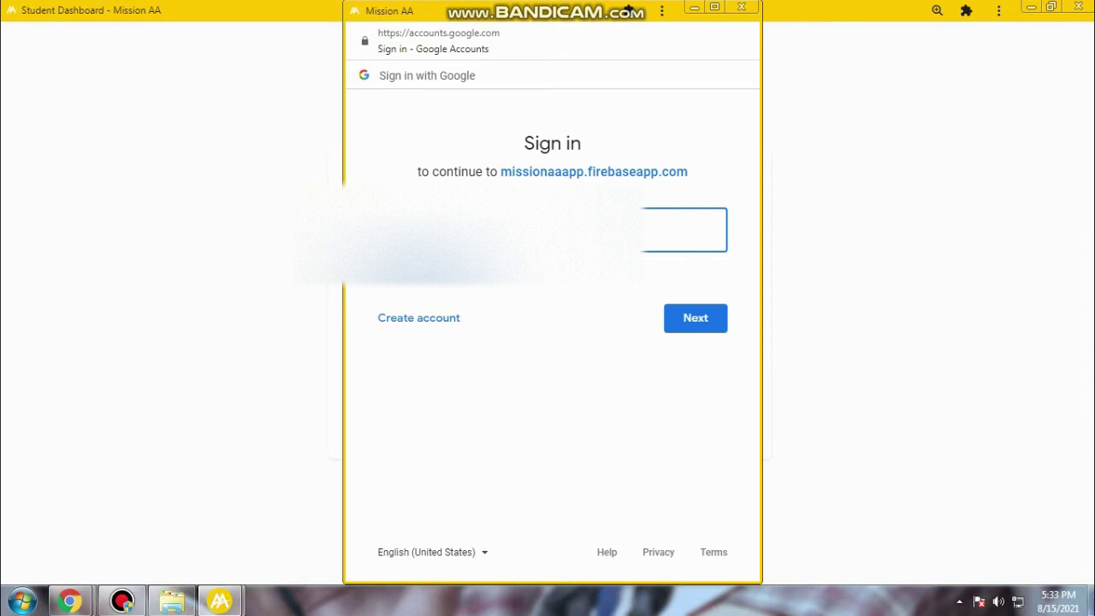
{"action": "key", "text": "Return"}
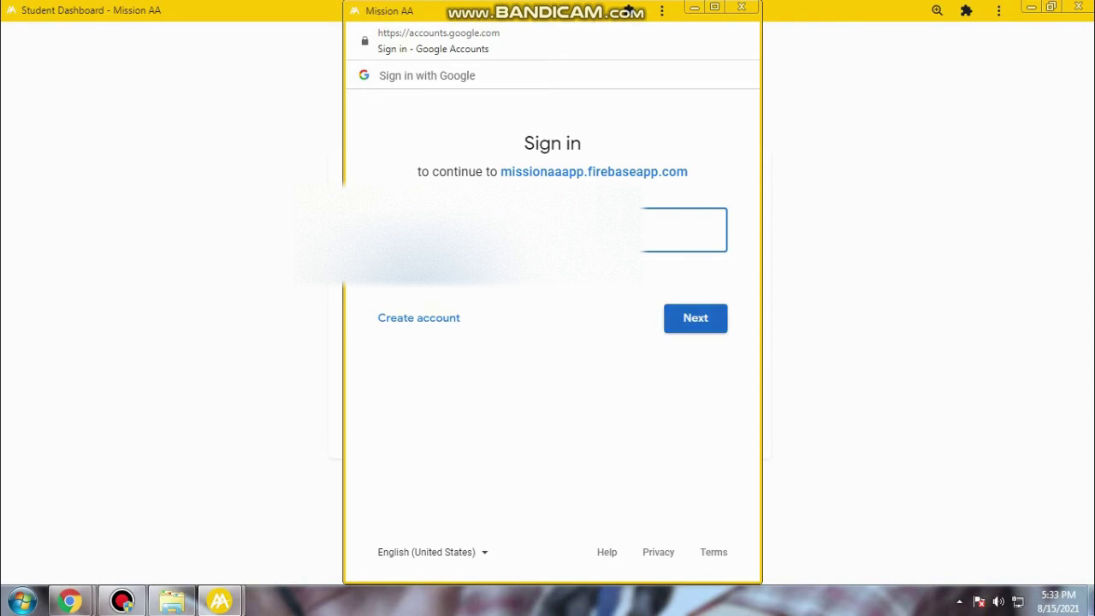
{"action": "key", "text": "Return"}
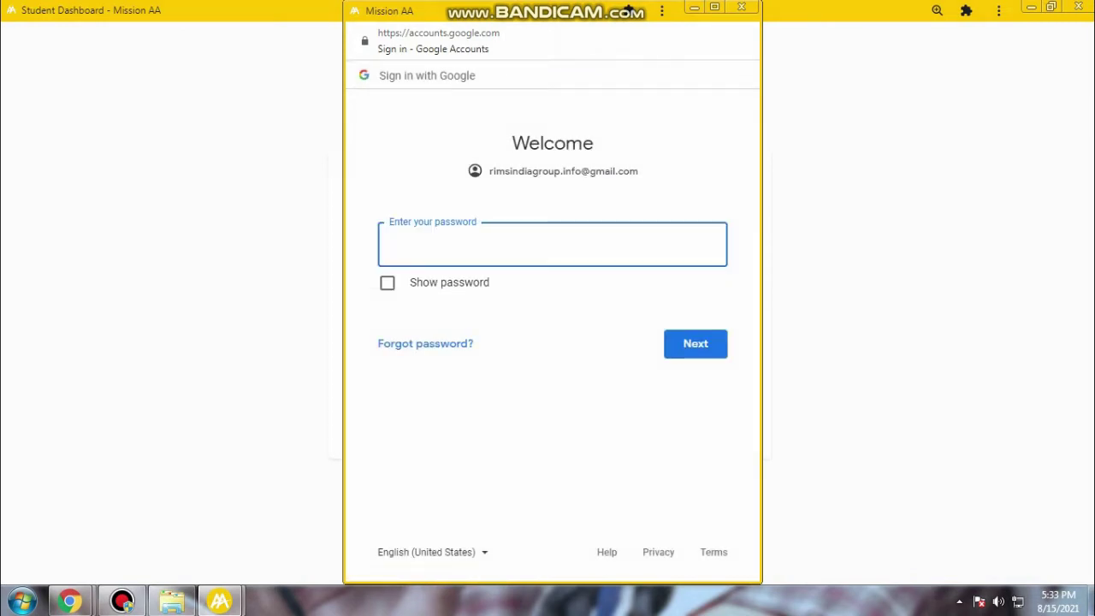
{"action": "type", "text": "**************"}
{"action": "key", "text": "Return"}
{"action": "key", "text": "Return"}
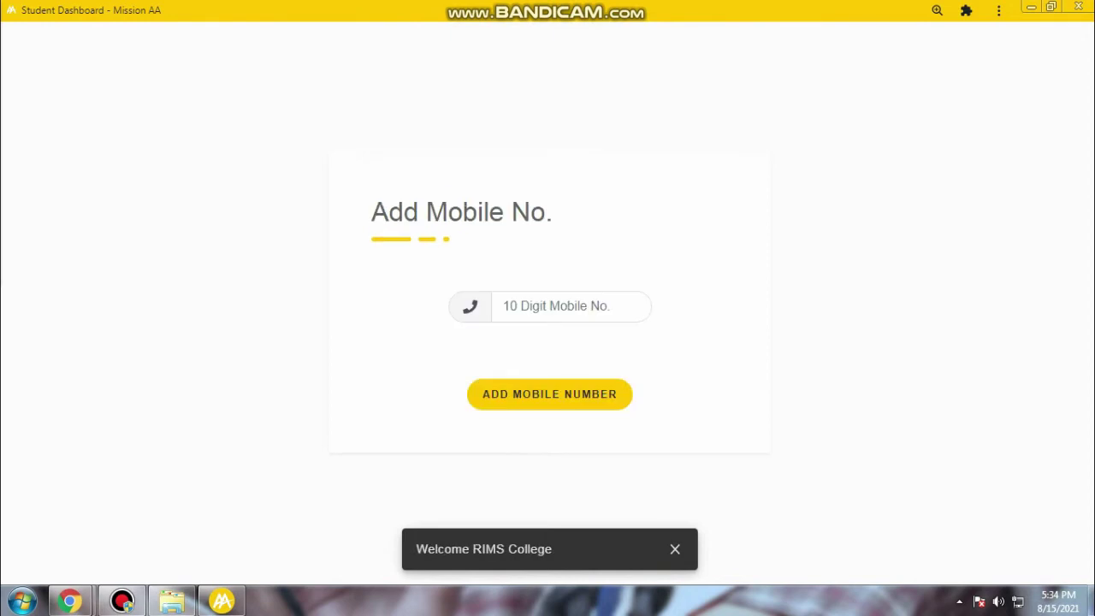
Enter the account holder's 10-digit mobile number and save it to the profile
{"action": "left_click", "coordinate": [503, 305]}
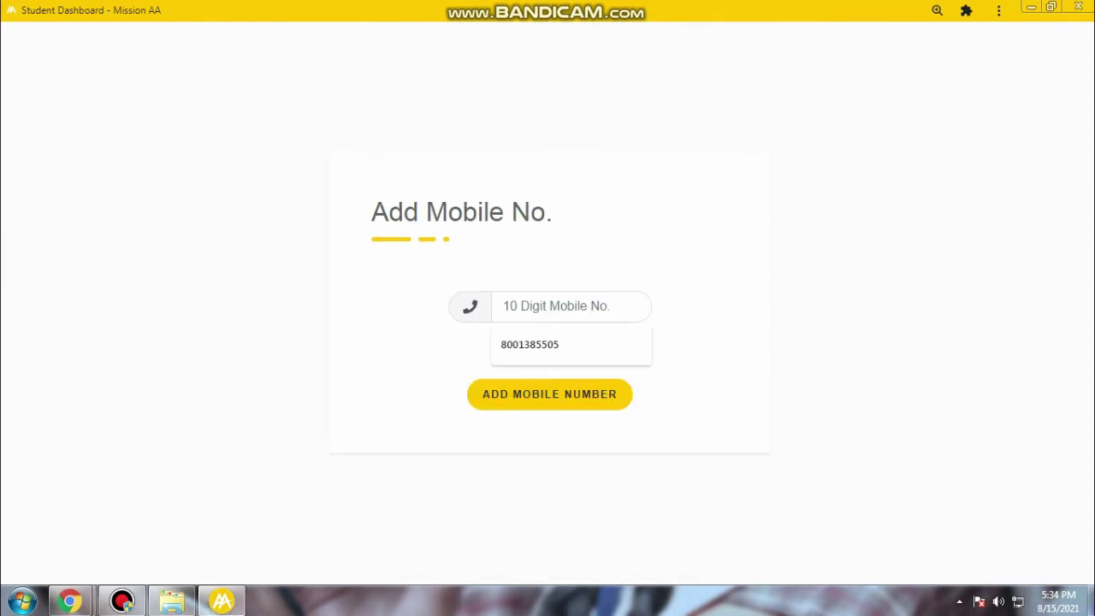
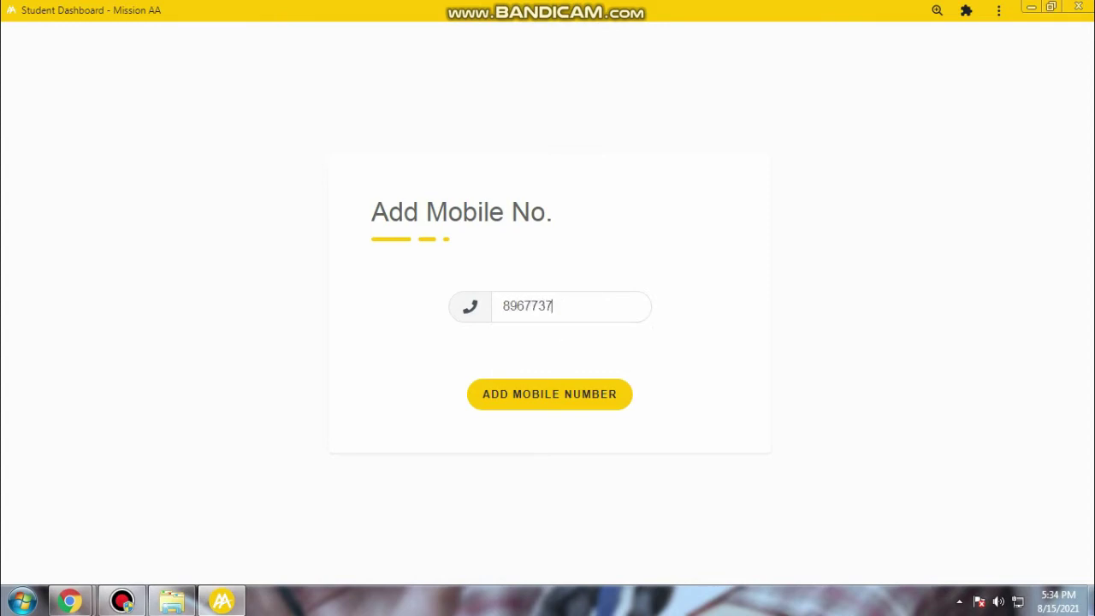
{"action": "key", "text": "Return"}
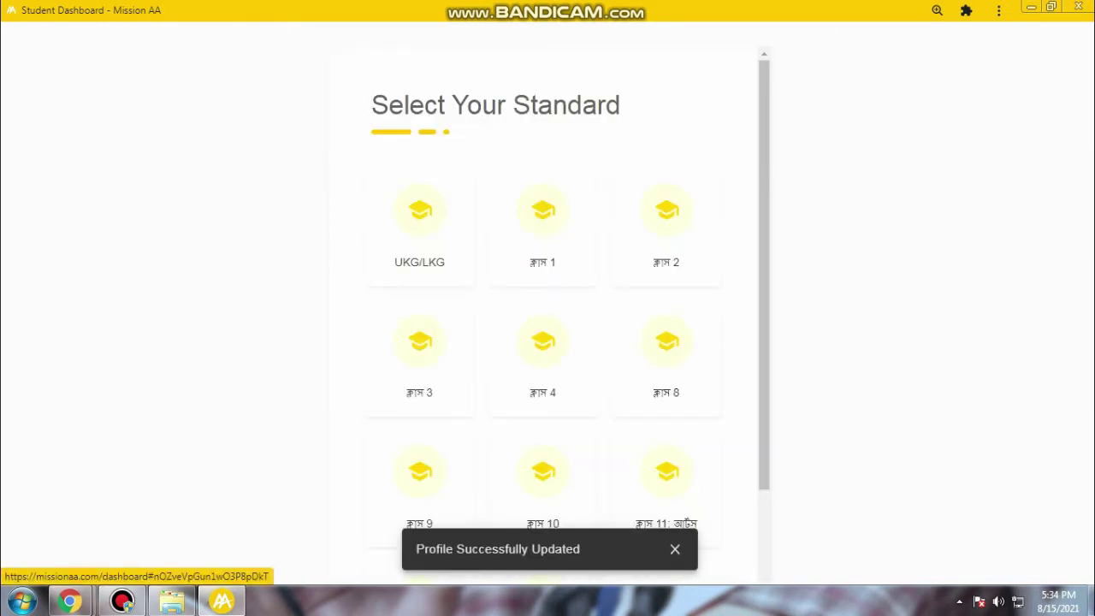
Scroll through the standards from UKG/LKG to Class 11 Science and Class 12 Arts
{"action": "scroll", "coordinate": [547, 317], "scroll_direction": "down", "scroll_amount": 2}
{"action": "scroll", "coordinate": [547, 317], "scroll_direction": "up", "scroll_amount": 2}
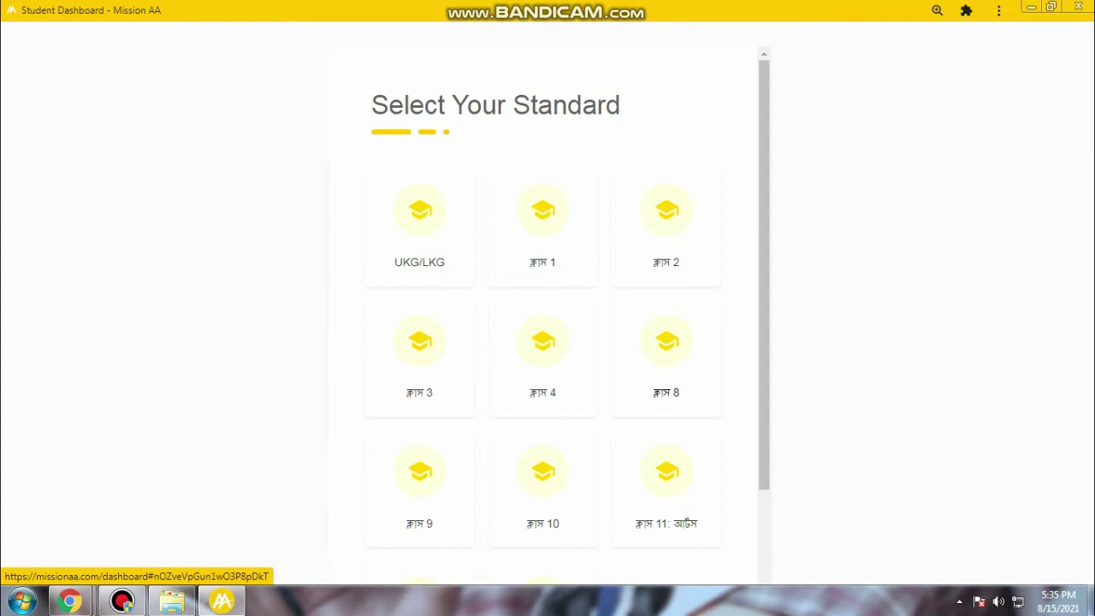
{"action": "scroll", "coordinate": [547, 316], "scroll_direction": "down", "scroll_amount": 1}
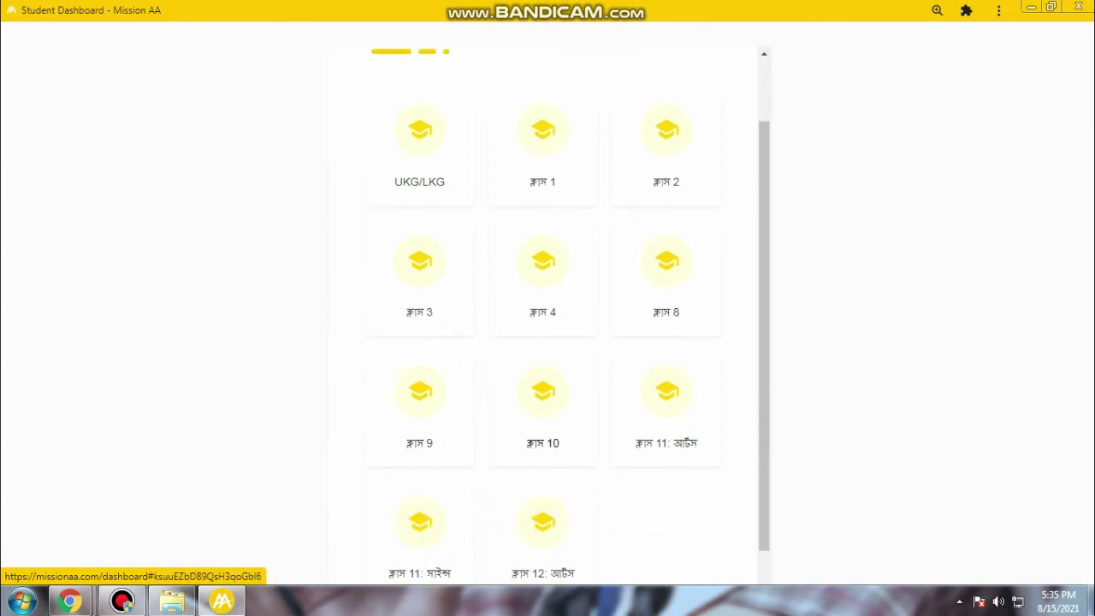
{"action": "scroll", "coordinate": [548, 317], "scroll_direction": "down", "scroll_amount": 1}
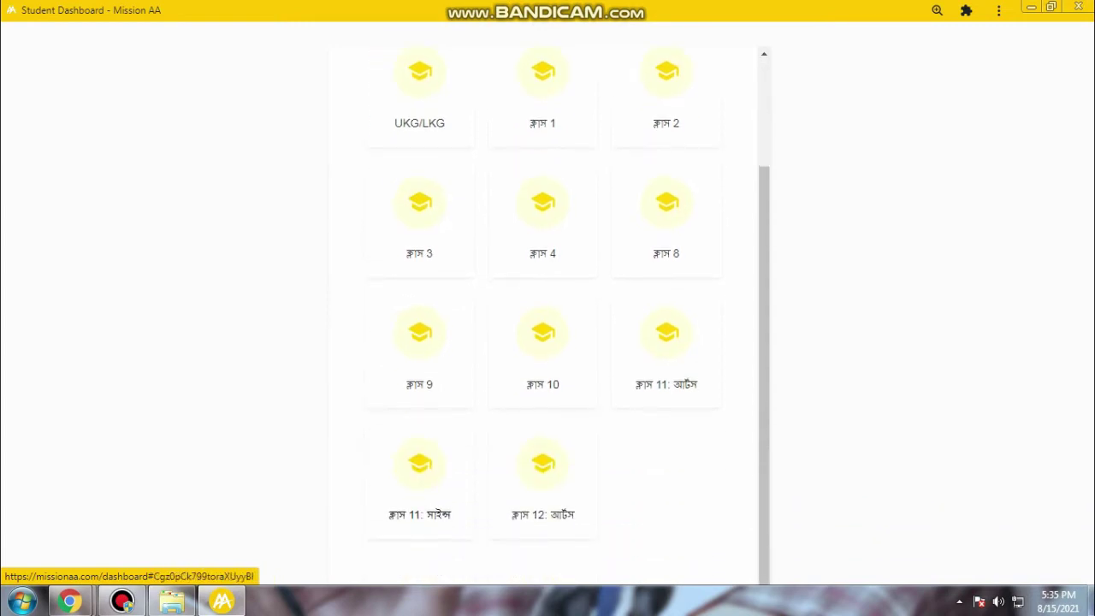
{"action": "scroll", "coordinate": [548, 317], "scroll_direction": "up", "scroll_amount": 1}
{"action": "scroll", "coordinate": [548, 316], "scroll_direction": "down", "scroll_amount": 1}
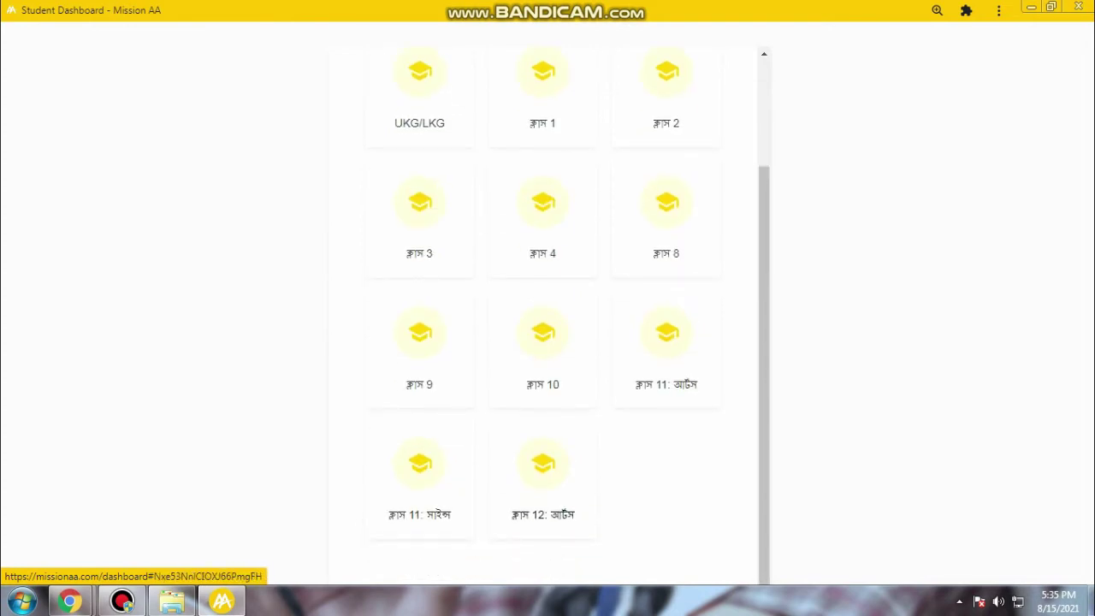
{"action": "scroll", "coordinate": [548, 317], "scroll_direction": "up", "scroll_amount": 2}
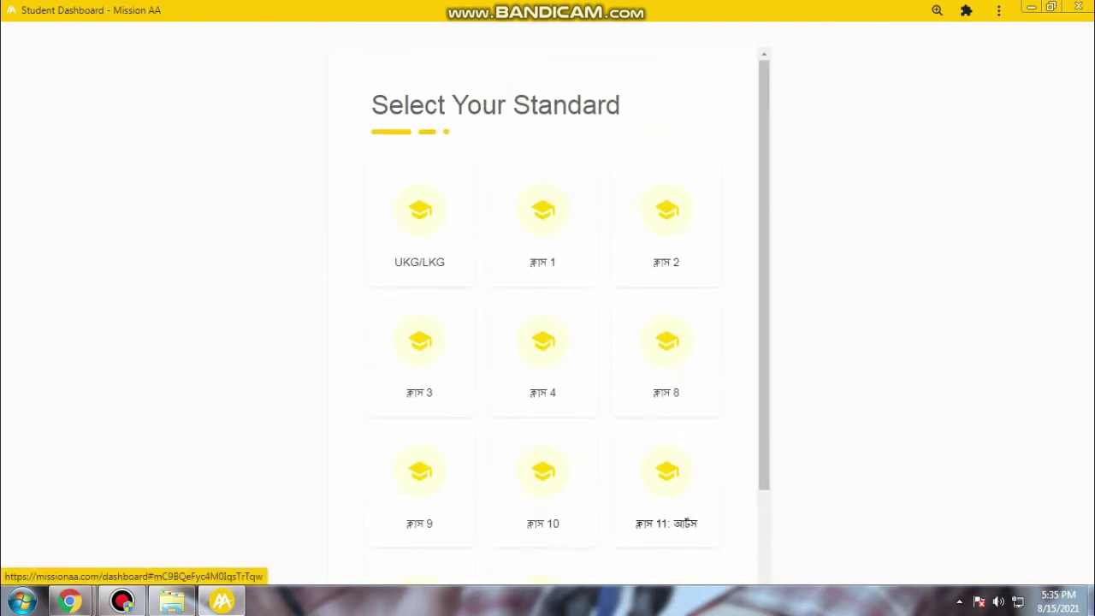
{"action": "scroll", "coordinate": [547, 317], "scroll_direction": "down", "scroll_amount": 1}
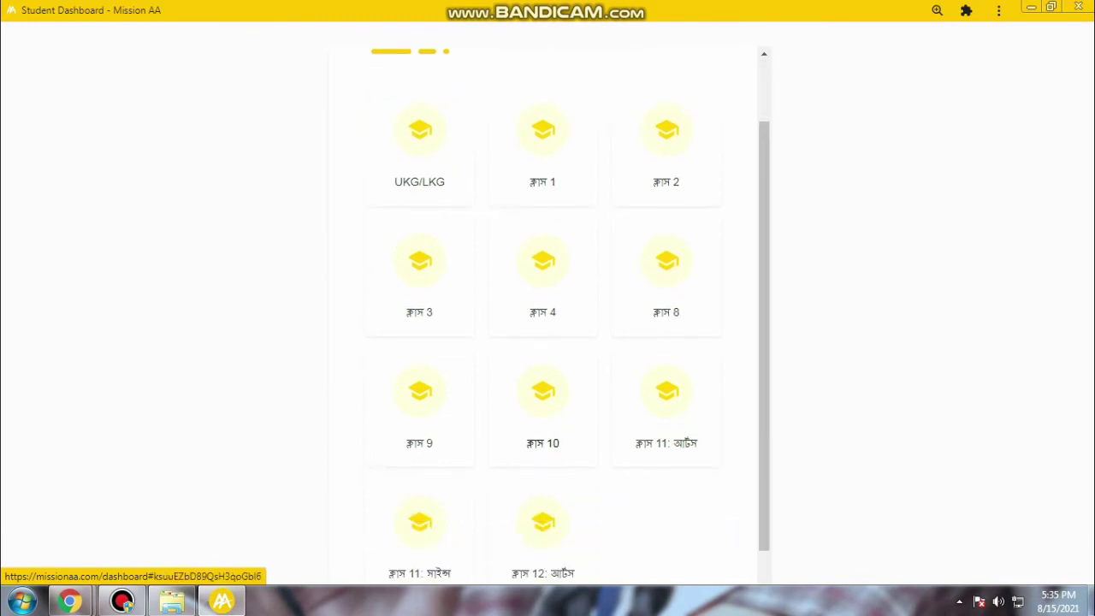
{"action": "scroll", "coordinate": [548, 317], "scroll_direction": "up", "scroll_amount": 1}
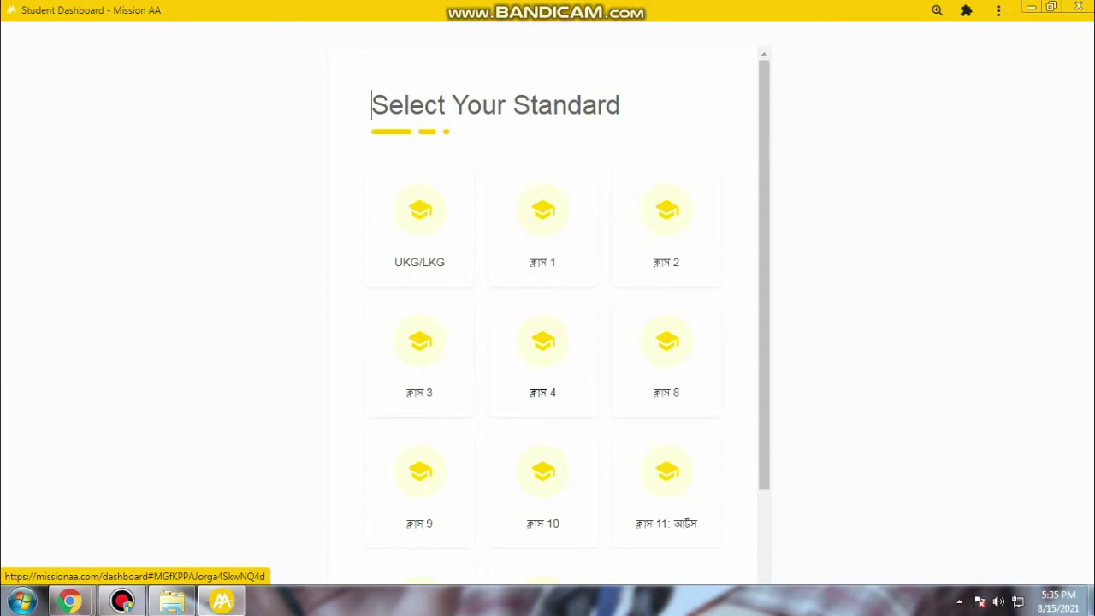
{"action": "scroll", "coordinate": [548, 317], "scroll_direction": "down", "scroll_amount": 1}
{"action": "scroll", "coordinate": [547, 316], "scroll_direction": "down", "scroll_amount": 1}
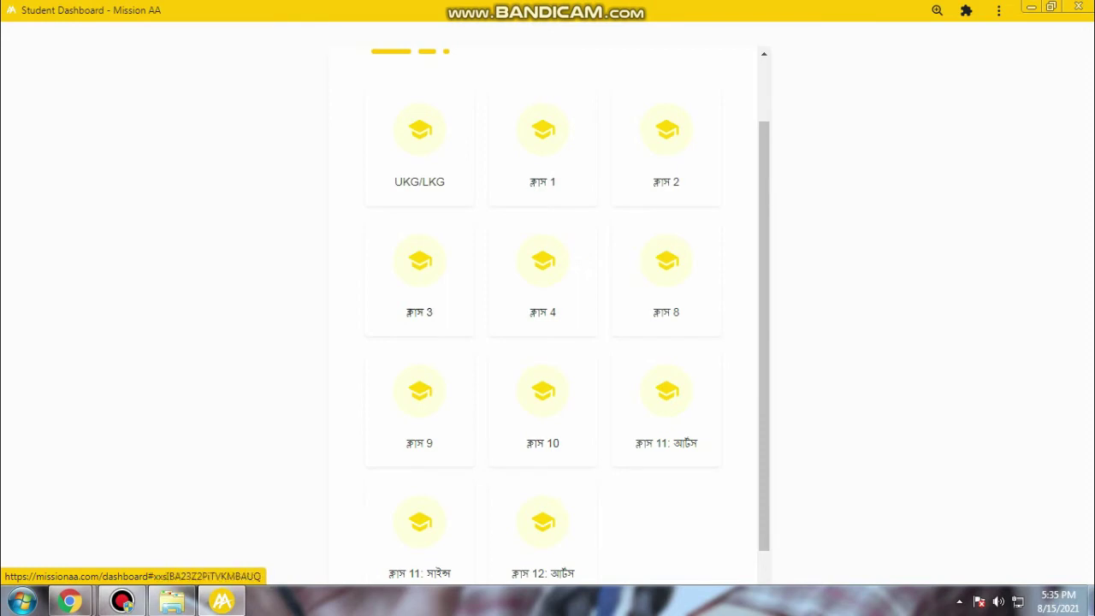
Choose ক্লাস 3 as the standard, then go to Profile from the navigation menu
{"action": "left_click", "coordinate": [419, 283]}
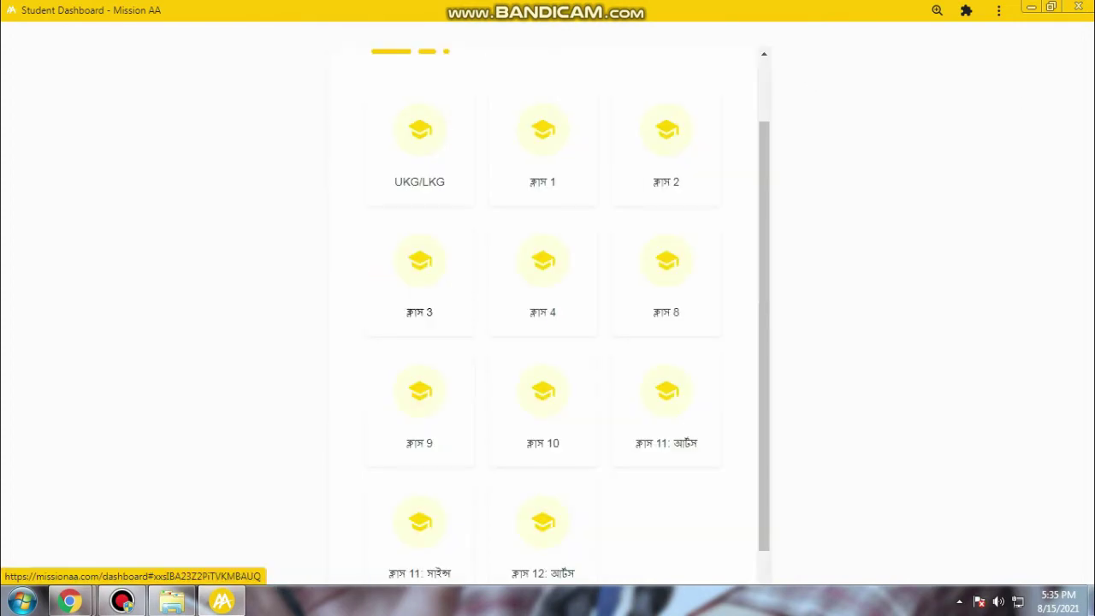
{"action": "left_click", "coordinate": [419, 282]}
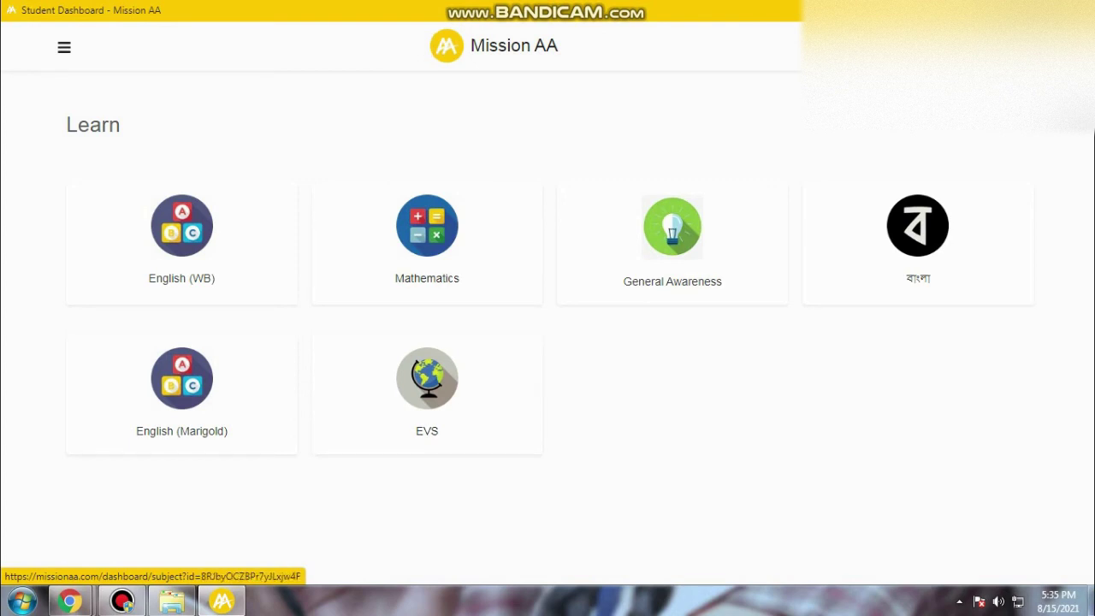
{"action": "left_click", "coordinate": [64, 47]}
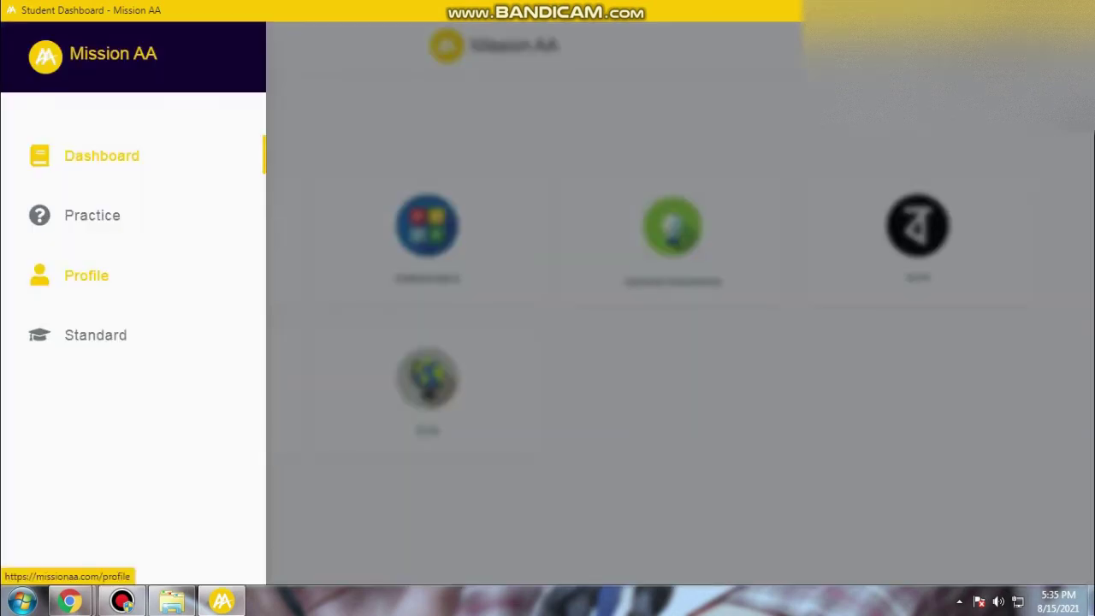
{"action": "left_click", "coordinate": [101, 156]}
{"action": "left_click", "coordinate": [65, 47]}
{"action": "left_click", "coordinate": [599, 368]}
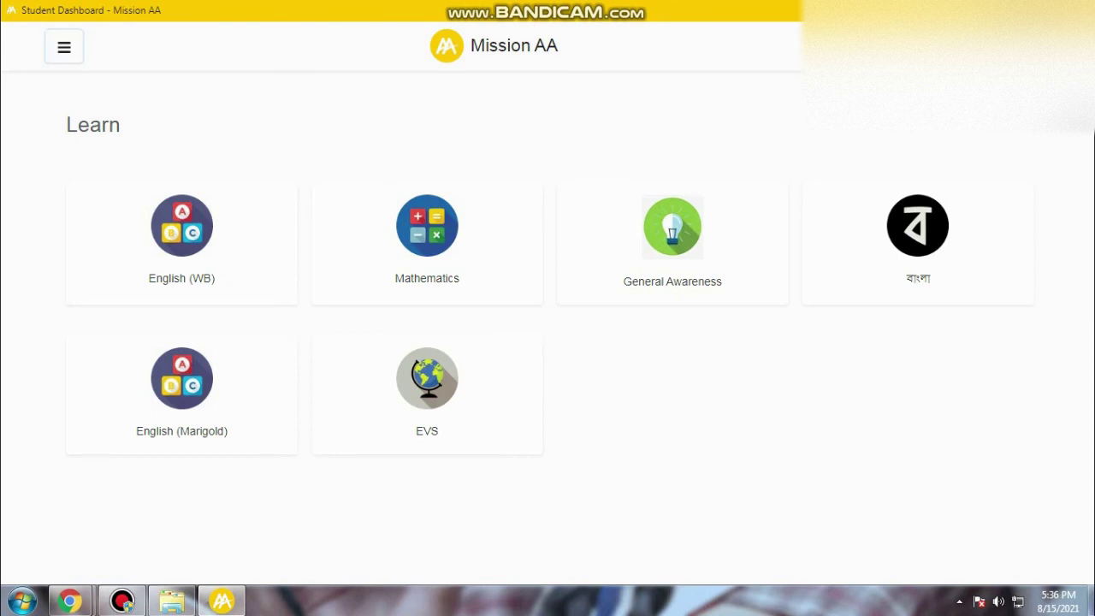
{"action": "left_click", "coordinate": [64, 47]}
{"action": "left_click", "coordinate": [86, 274]}
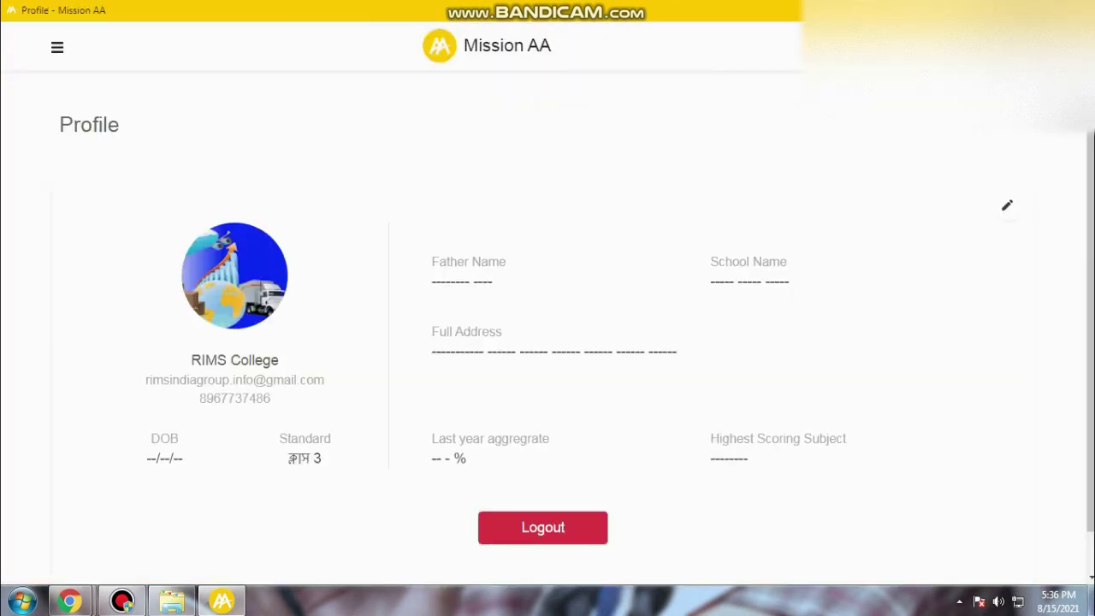
{"action": "left_click", "coordinate": [1007, 205]}
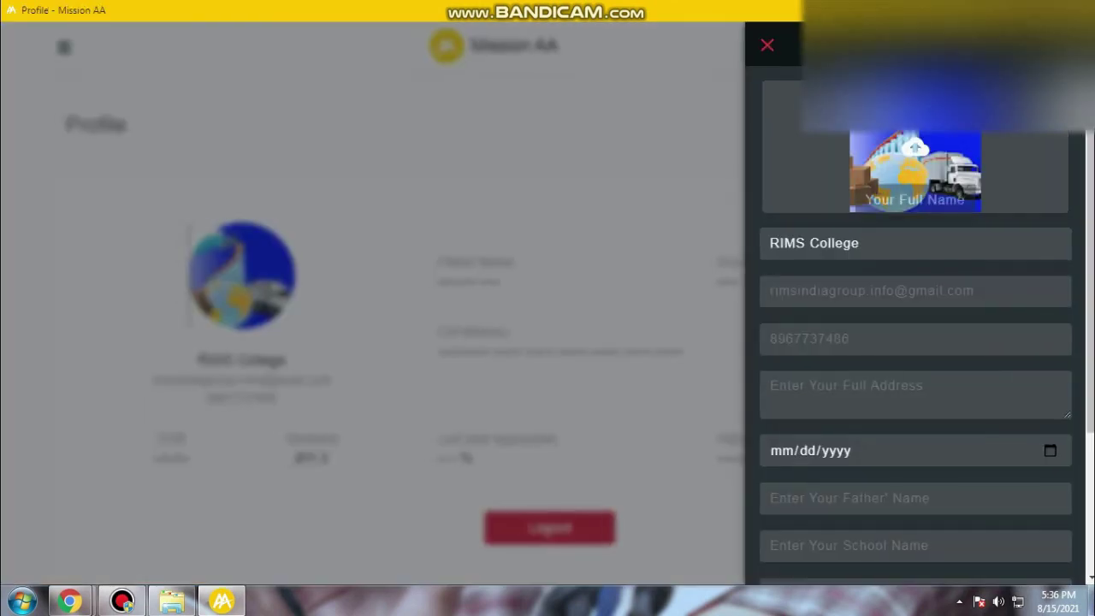
{"action": "left_click", "coordinate": [915, 158]}
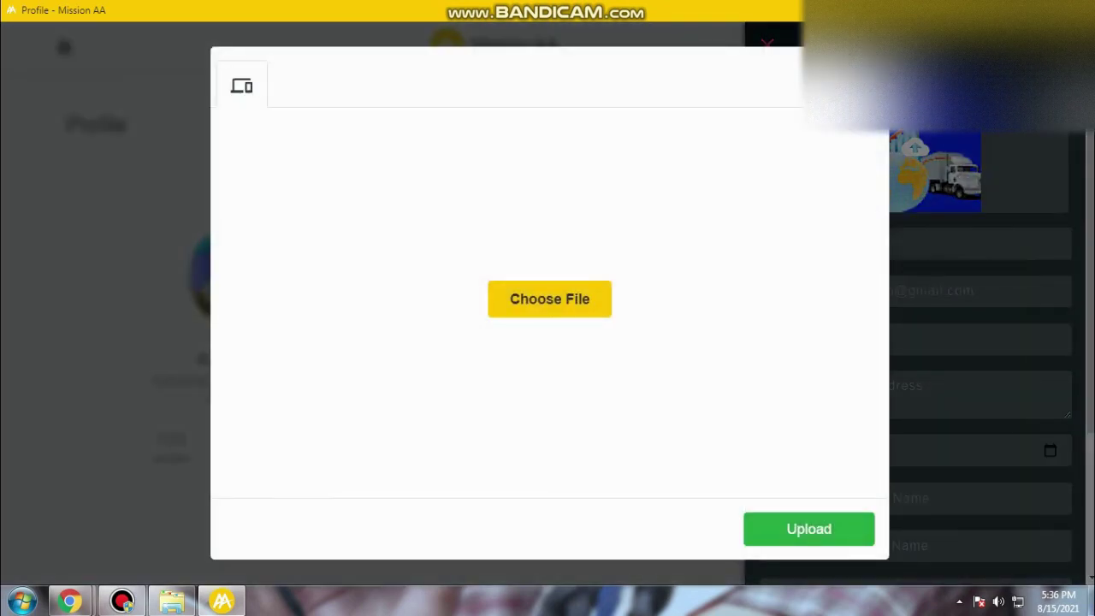
{"action": "left_click", "coordinate": [1007, 206]}
{"action": "left_click", "coordinate": [1007, 206]}
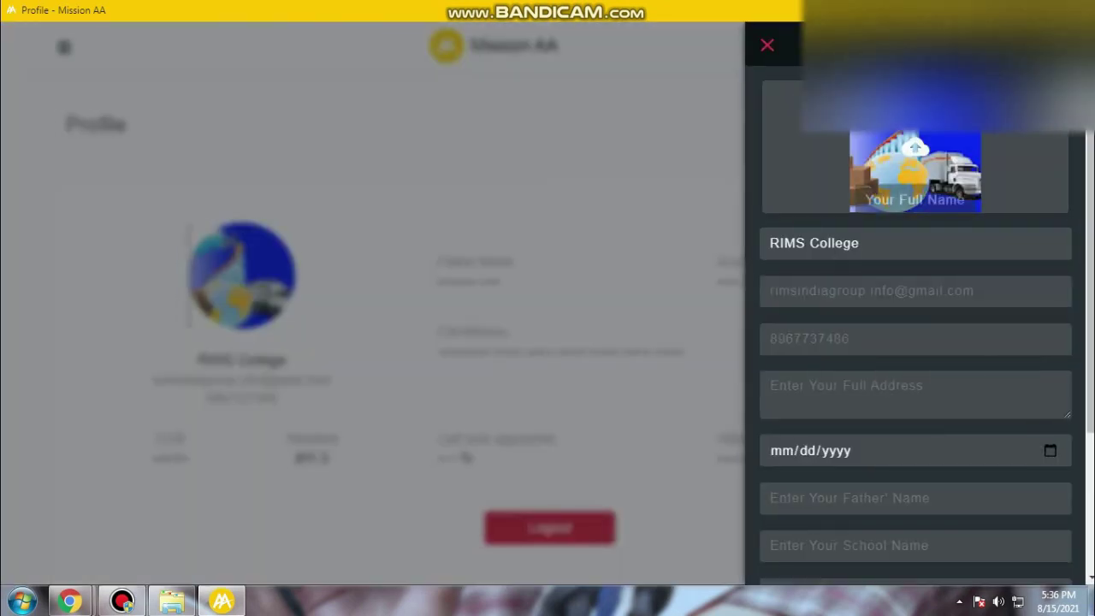
{"action": "left_click", "coordinate": [915, 163]}
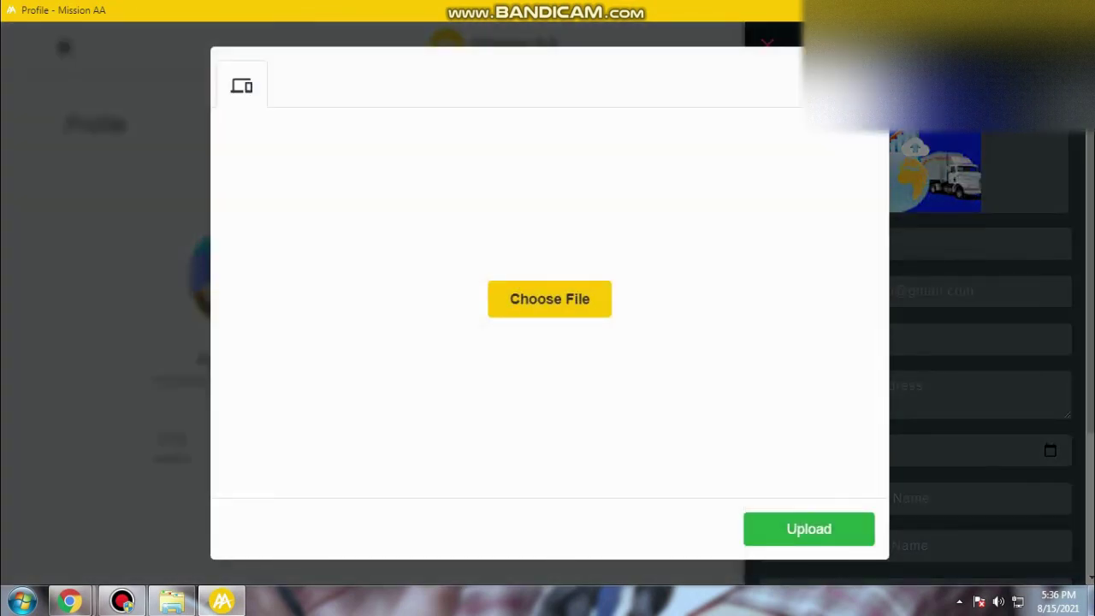
{"action": "left_click", "coordinate": [915, 162]}
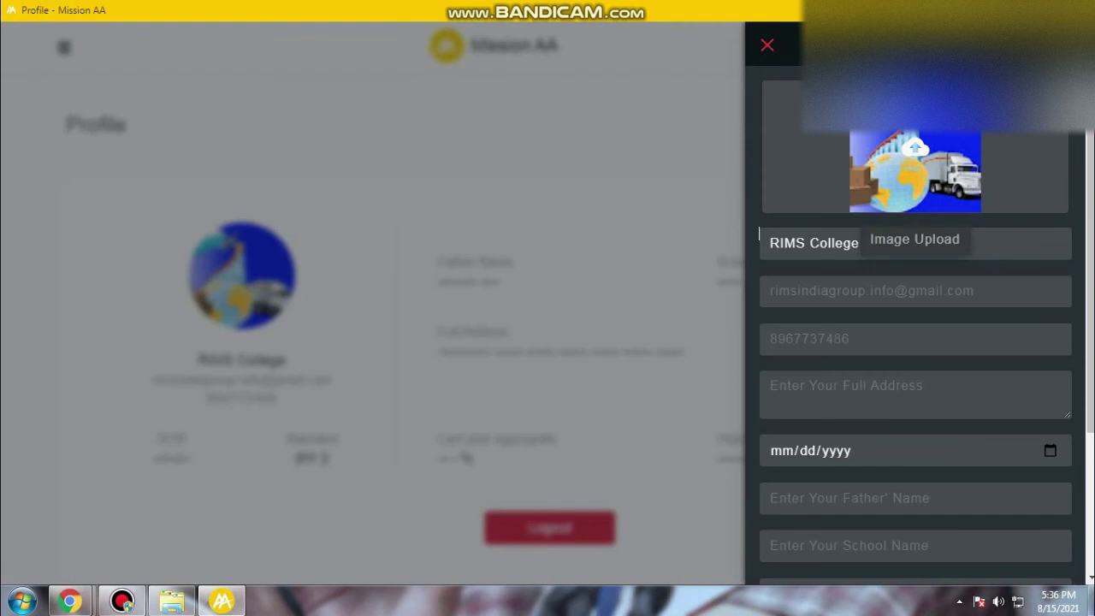
{"action": "left_click", "coordinate": [810, 243]}
{"action": "left_click_drag", "start_coordinate": [861, 244], "coordinate": [770, 244]}
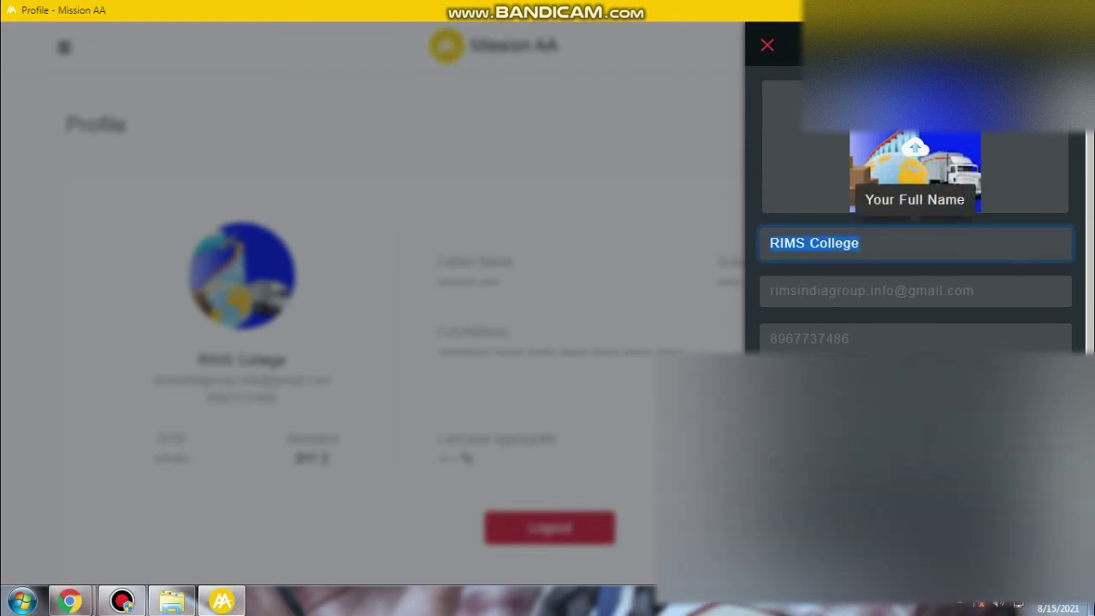
{"action": "key", "text": "BackSpace"}
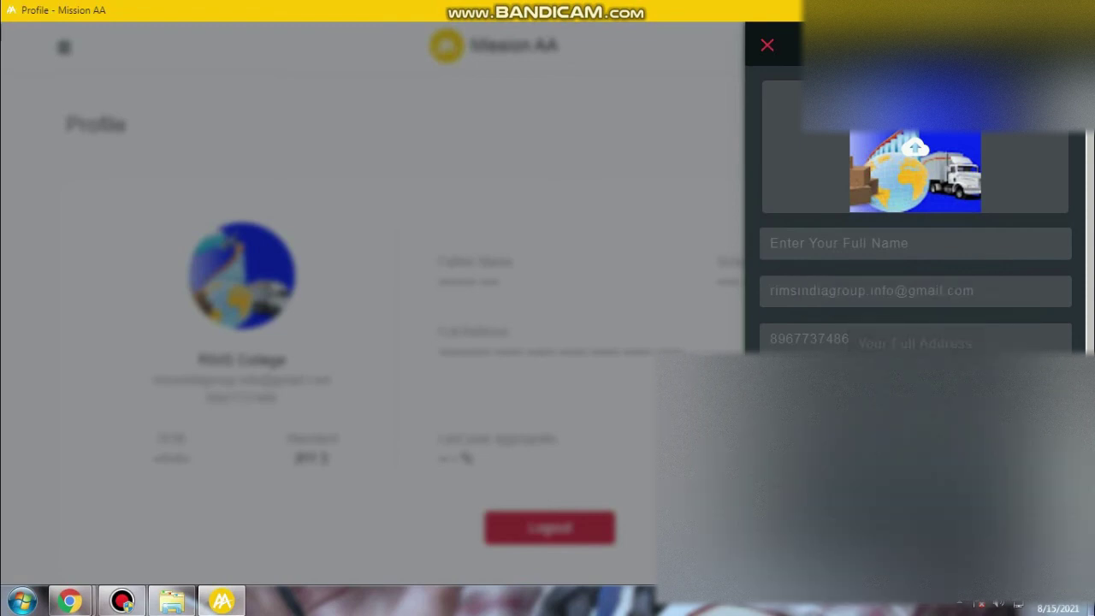
{"action": "scroll", "coordinate": [914, 333], "scroll_direction": "down", "scroll_amount": 1}
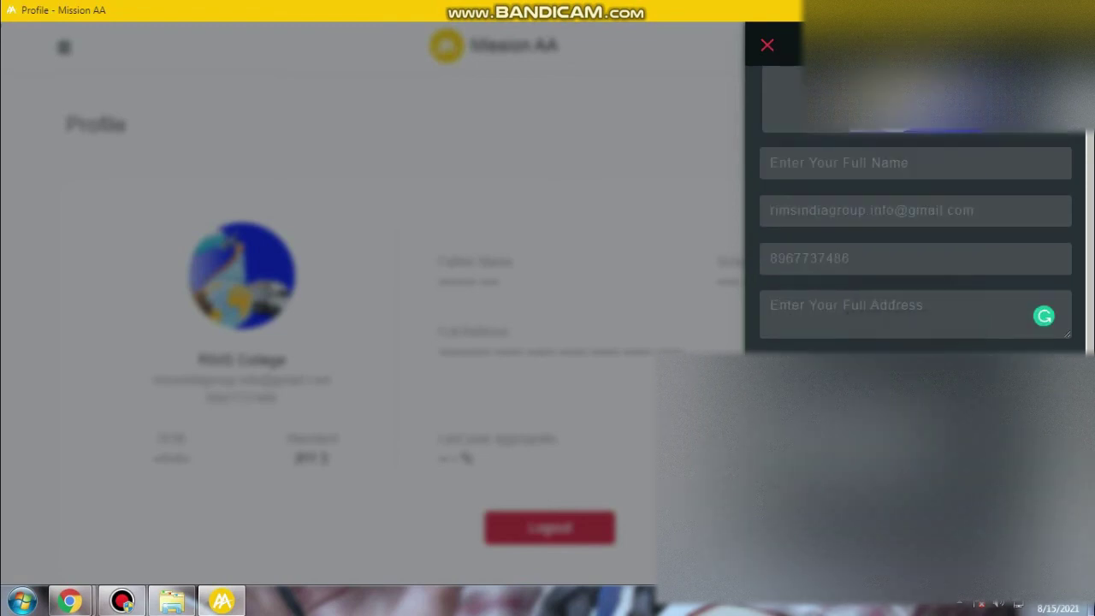
{"action": "scroll", "coordinate": [915, 308], "scroll_direction": "down", "scroll_amount": 1}
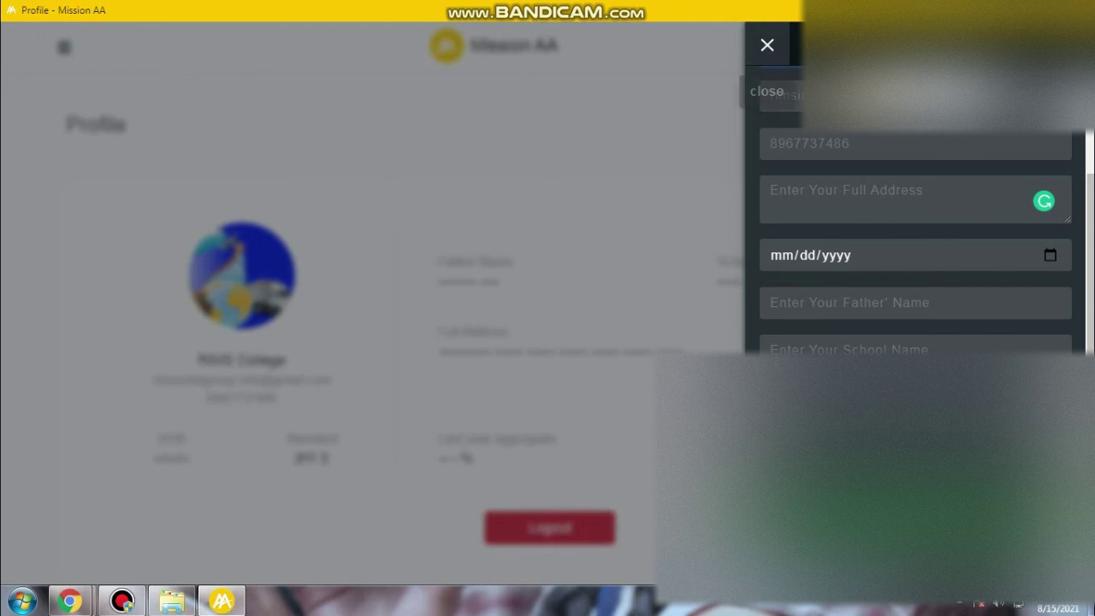
{"action": "left_click", "coordinate": [768, 45]}
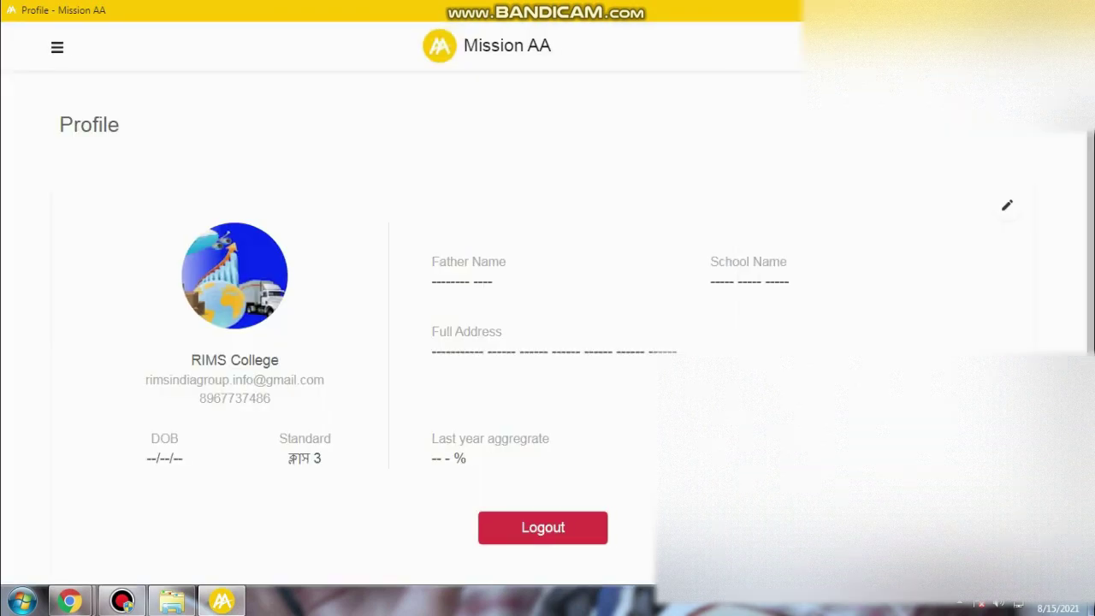
Return to the student Dashboard through the navigation menu
{"action": "left_click", "coordinate": [57, 47]}
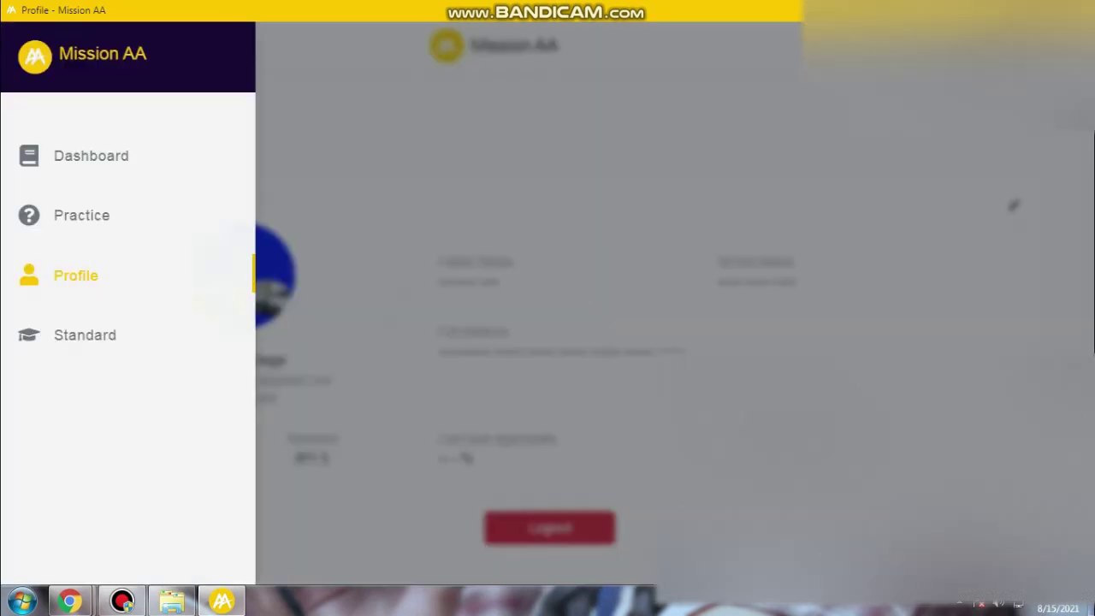
{"action": "left_click", "coordinate": [98, 155]}
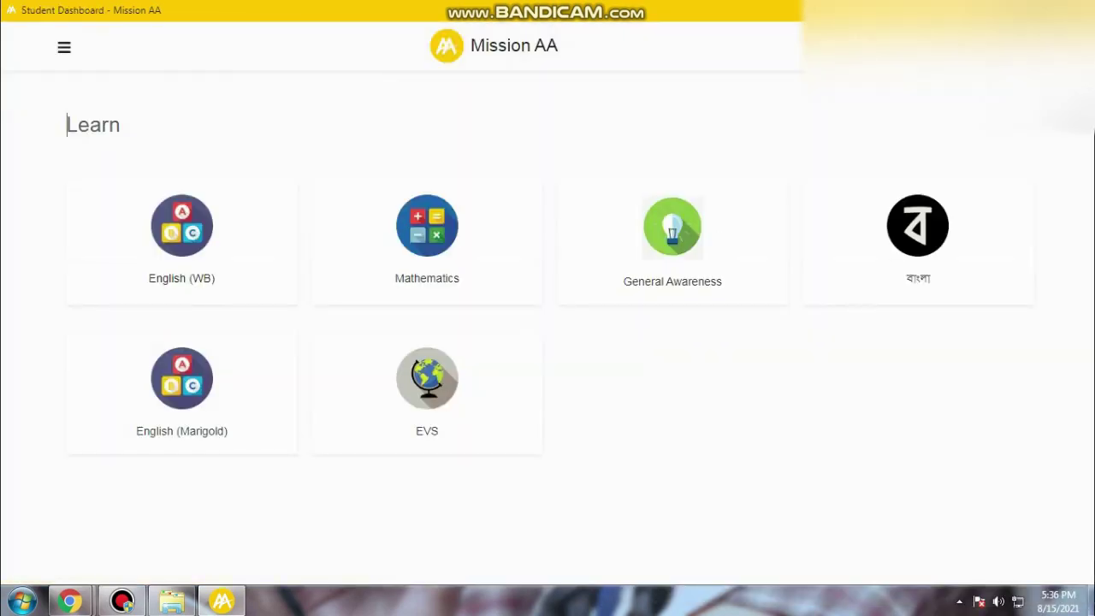
{"action": "key", "text": "alt+Left"}
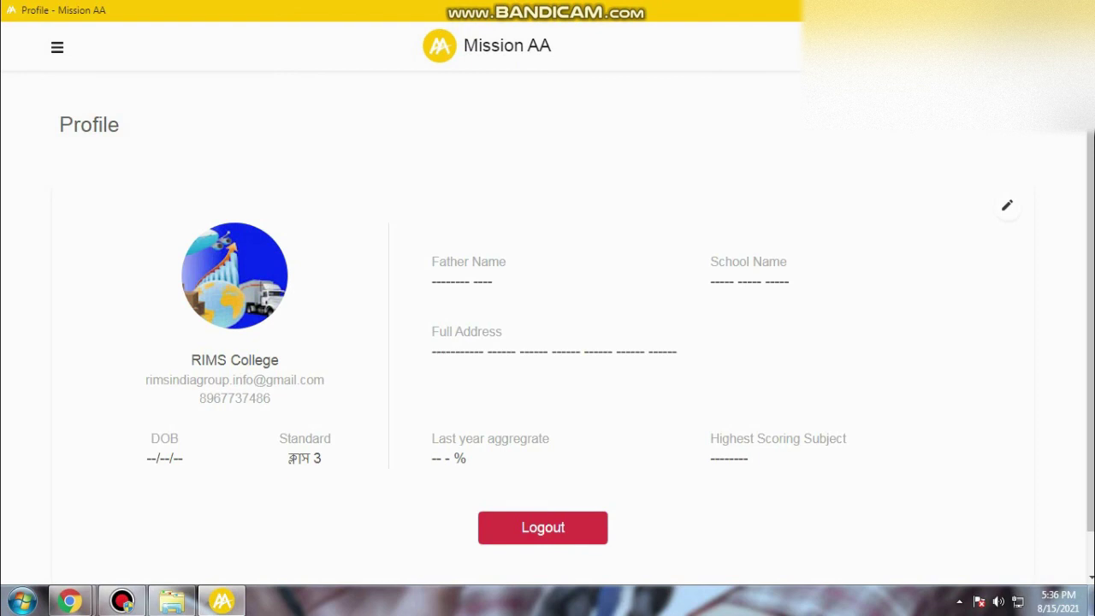
{"action": "left_click", "coordinate": [57, 47]}
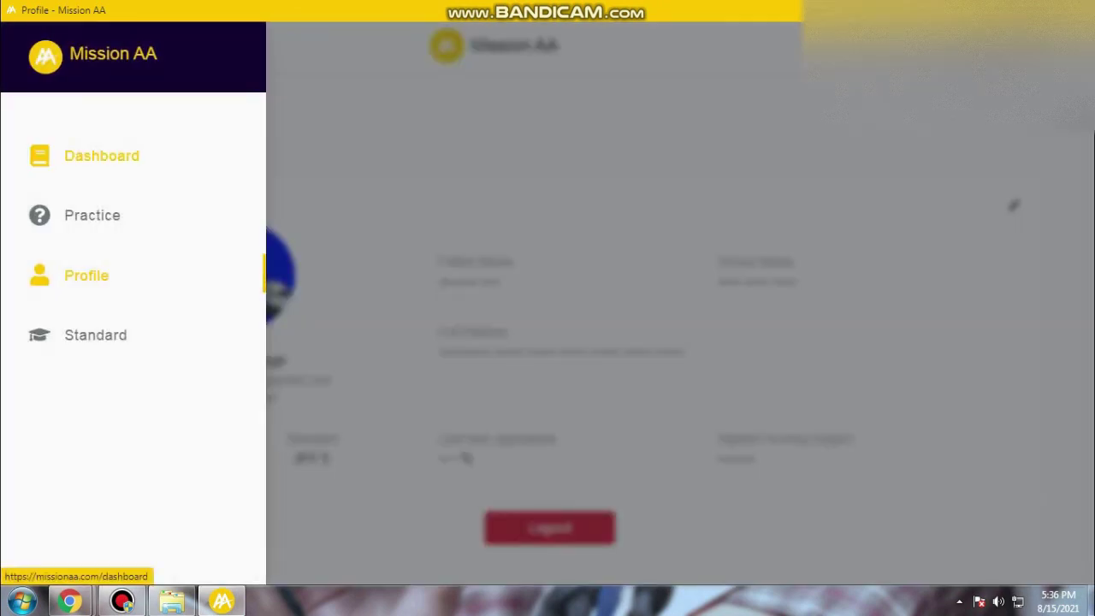
{"action": "left_click", "coordinate": [97, 155]}
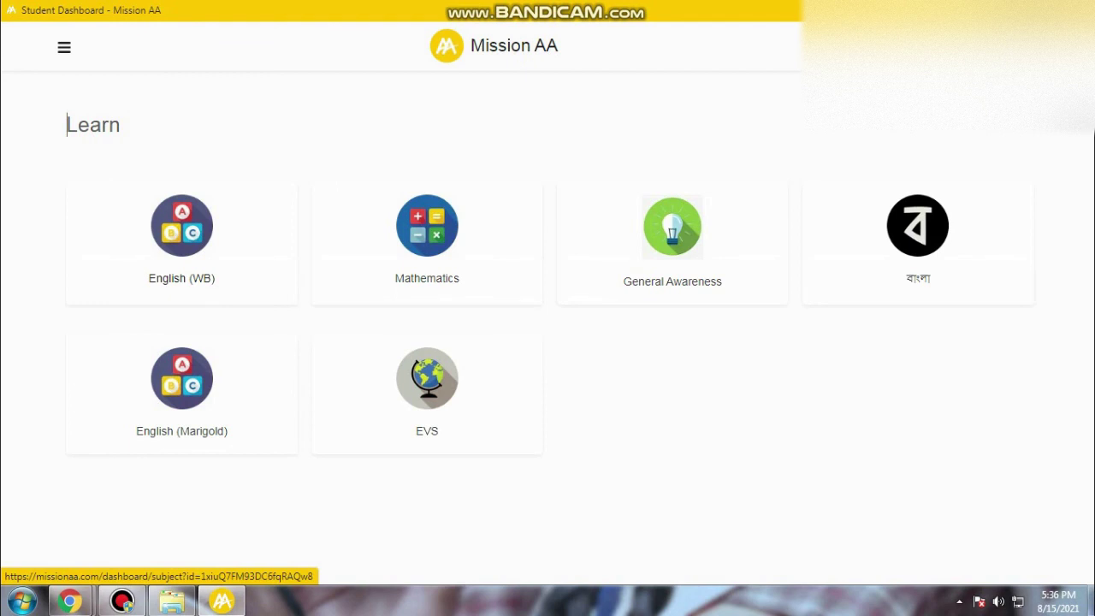
Open English (WB), view its Quizes and Masterclass, then choose SUBSCRIBE on the premium banner
{"action": "left_click", "coordinate": [181, 243]}
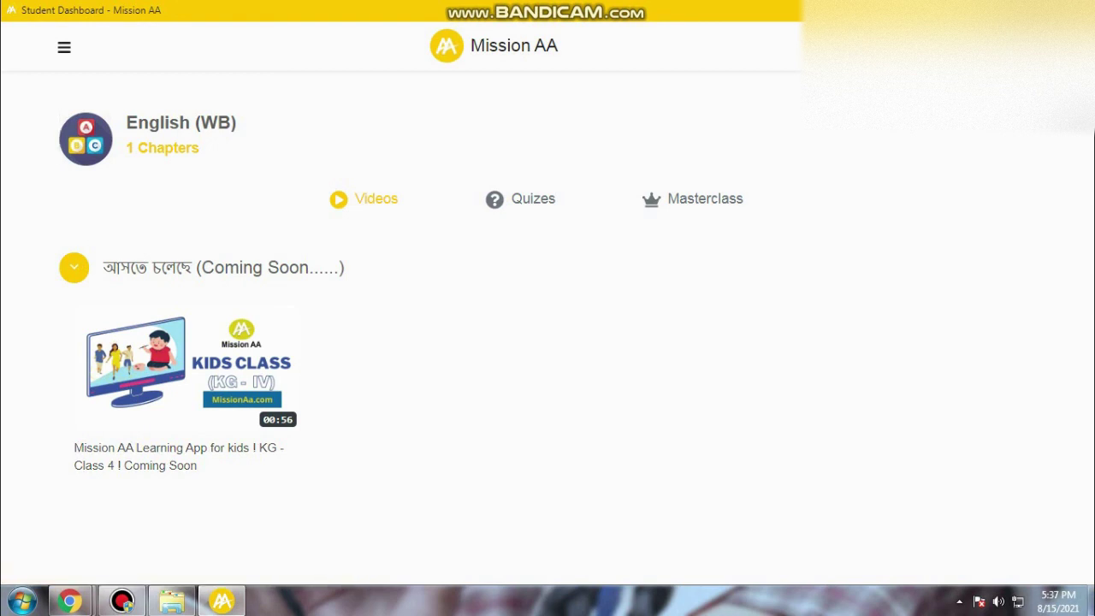
{"action": "left_click", "coordinate": [522, 199]}
{"action": "left_click", "coordinate": [694, 198]}
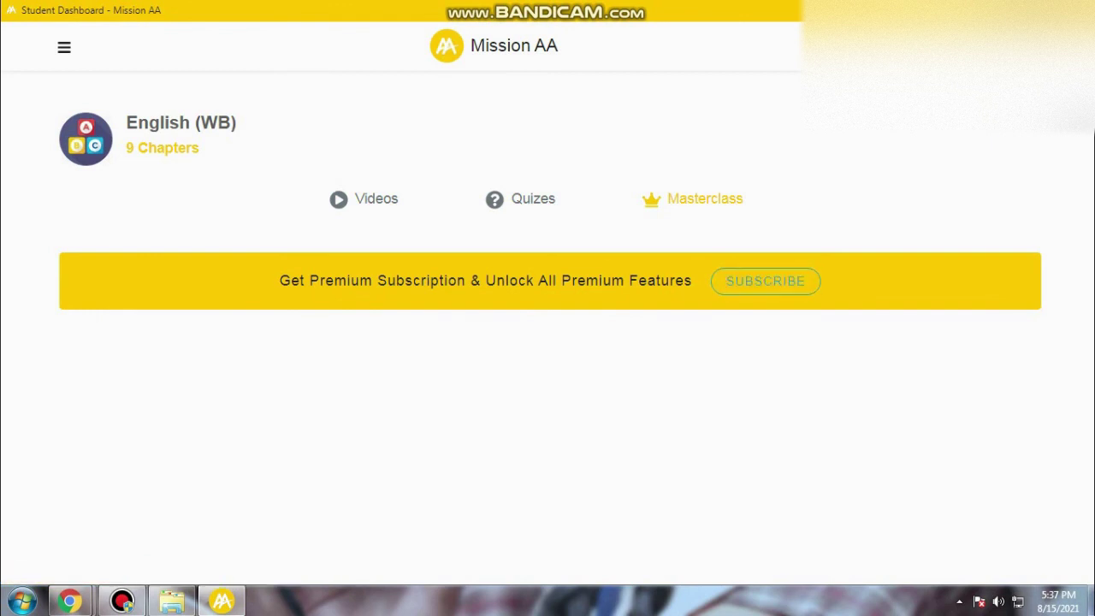
{"action": "left_click", "coordinate": [765, 280]}
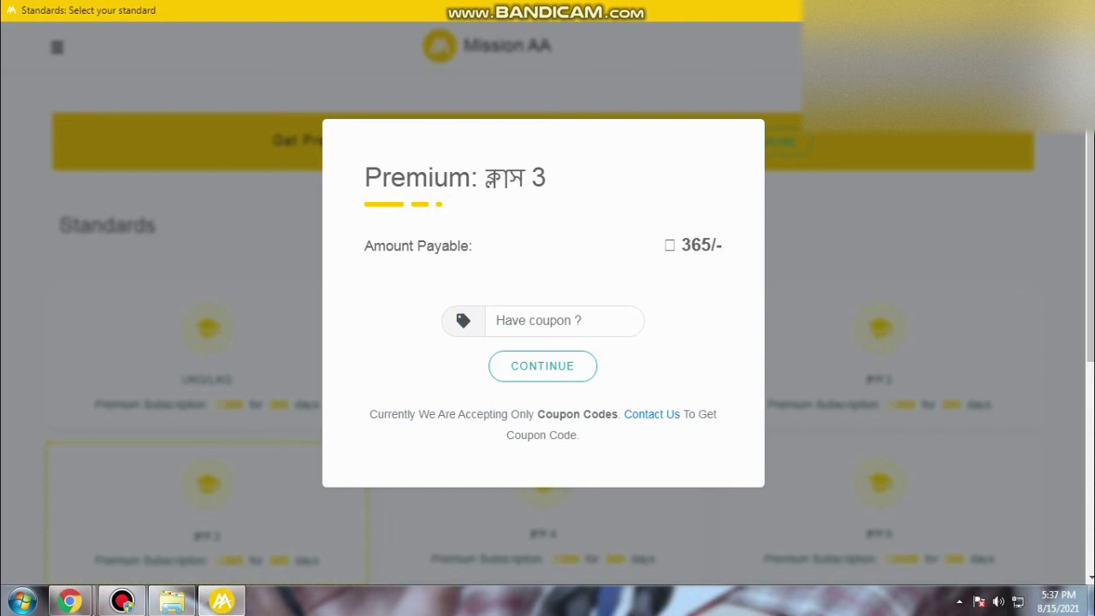
Choose the ক্লাস 3 card for its Premium subscription at 365/- with an empty coupon field
{"action": "left_click", "coordinate": [547, 178]}
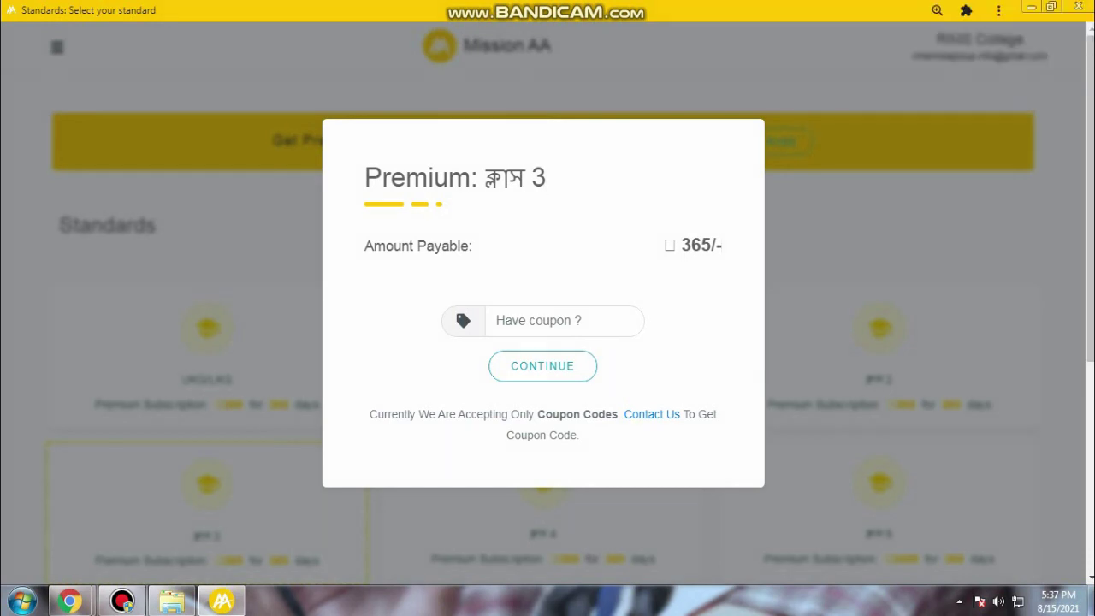